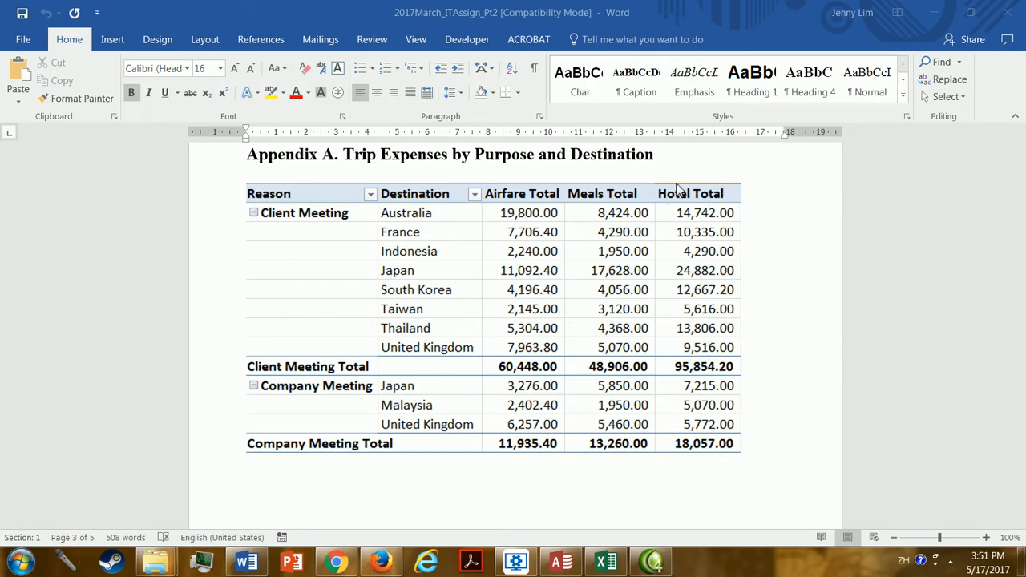
# Switch to the 2016Q4_TripAnalysis_ans workbook in Excel and examine the Destination, Reason, Airfare, Meals and Hotel columns of the Q4Trips sheet.
pyautogui.click(605, 561)
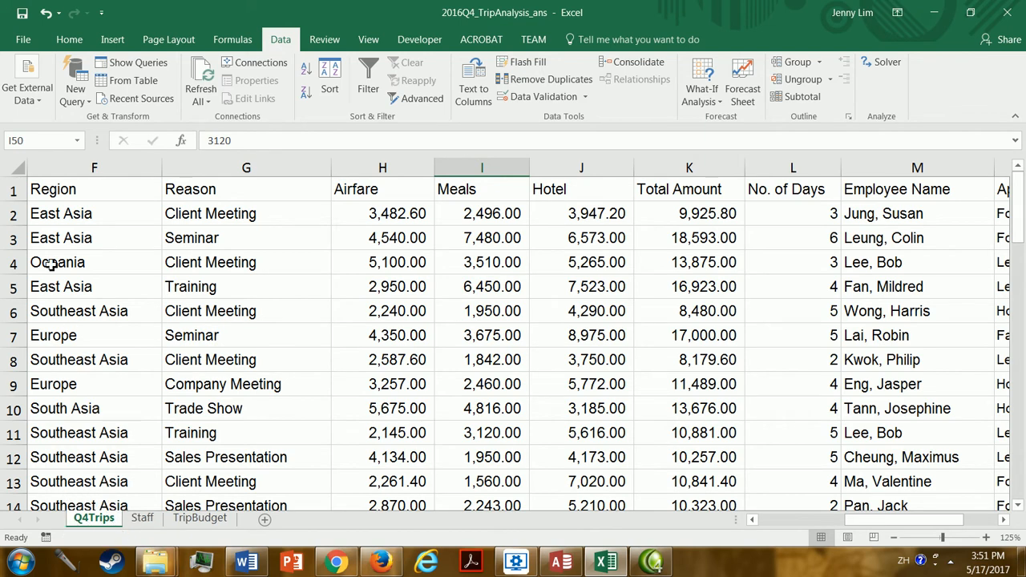
pyautogui.moveTo(898, 519); pyautogui.dragTo(809, 520)
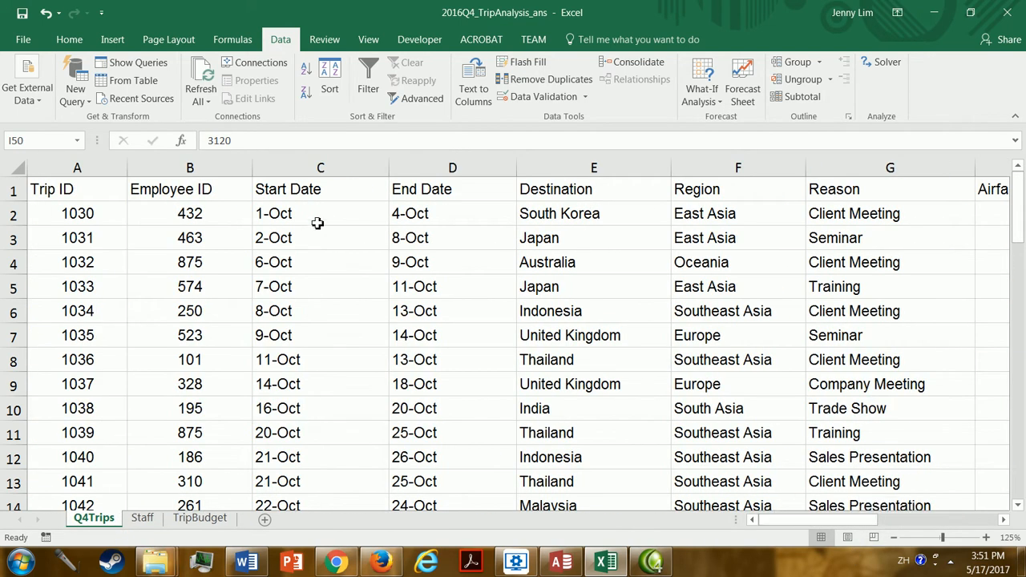
pyautogui.click(597, 167)
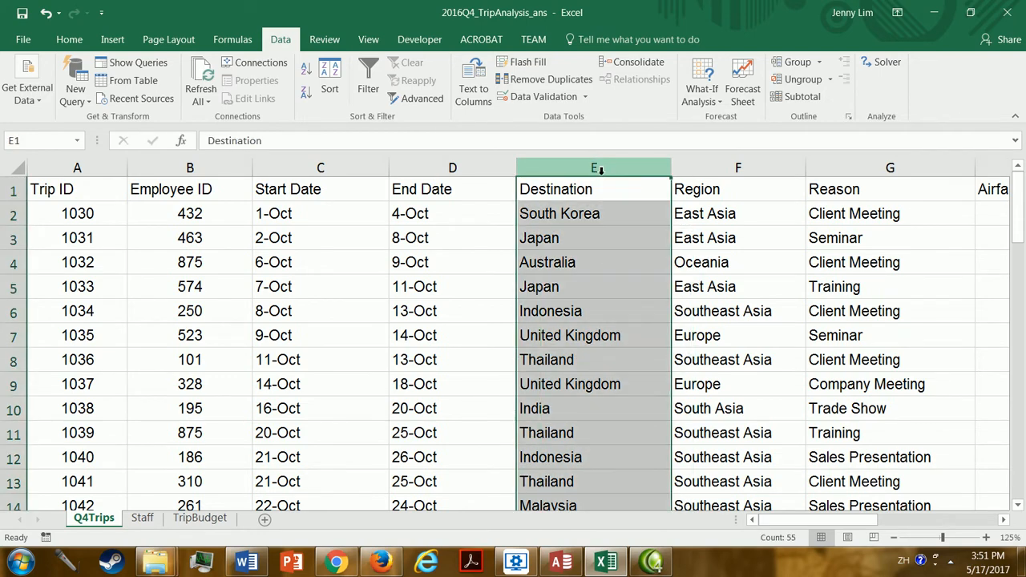
pyautogui.click(941, 170)
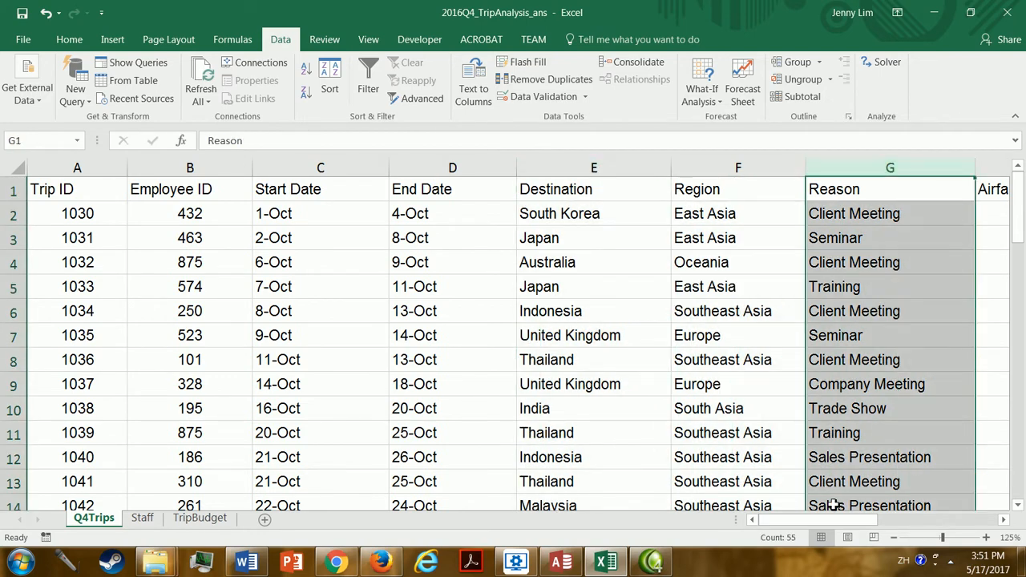
pyautogui.moveTo(833, 525); pyautogui.dragTo(900, 525)
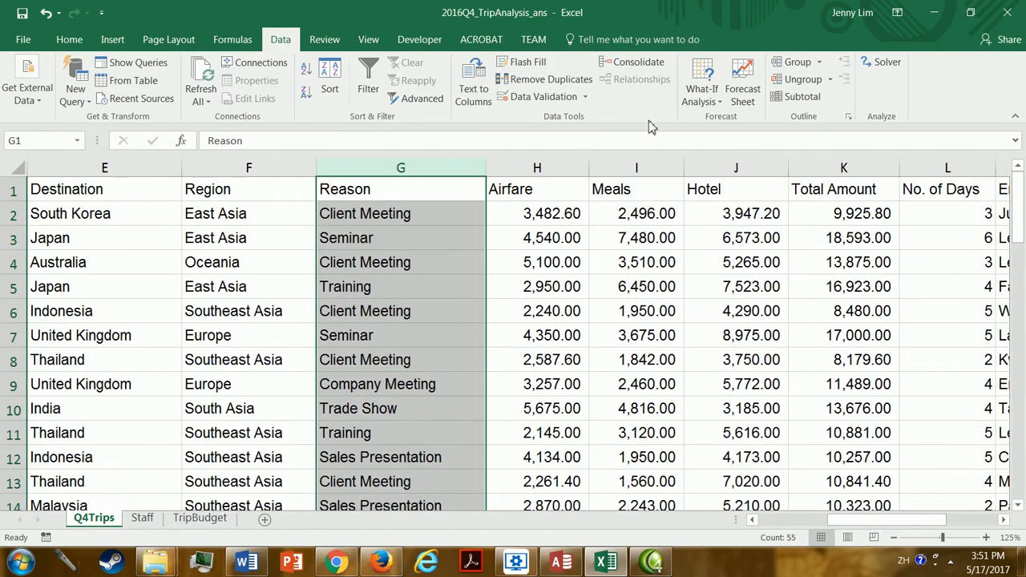
pyautogui.click(278, 168)
pyautogui.click(355, 168)
pyautogui.click(533, 169)
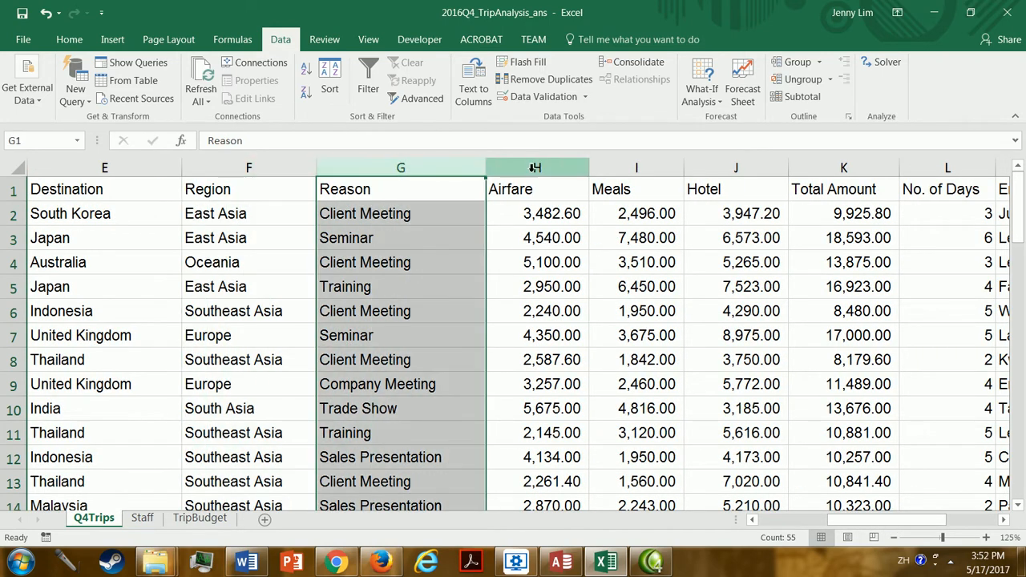
pyautogui.click(634, 168)
pyautogui.click(734, 168)
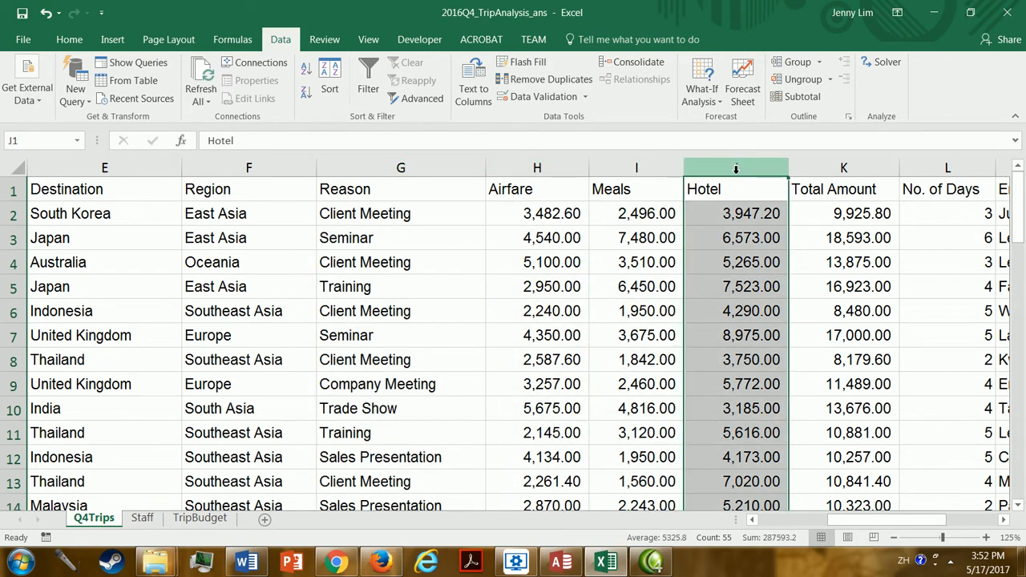
pyautogui.click(604, 169)
pyautogui.click(534, 167)
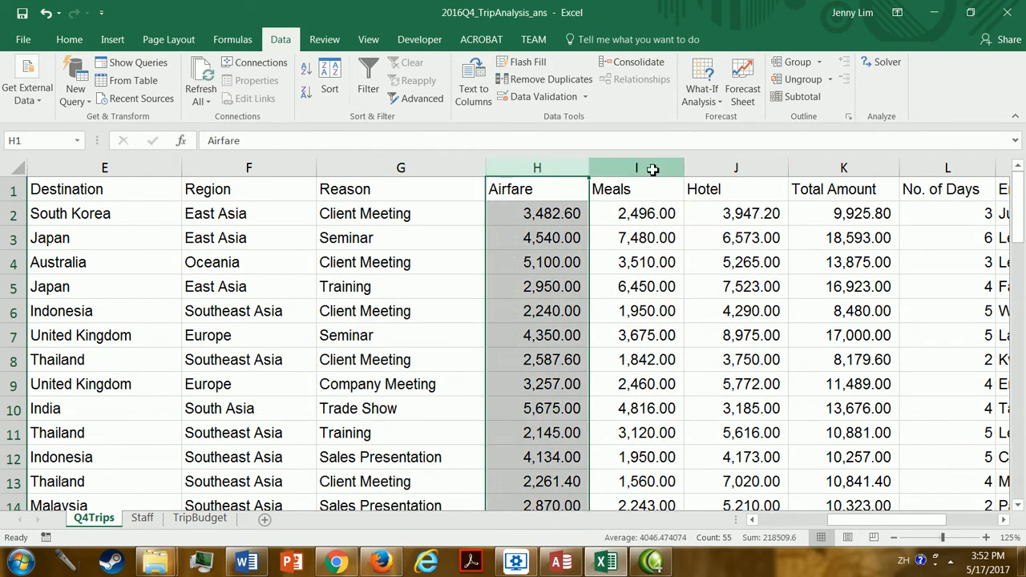
pyautogui.click(732, 169)
pyautogui.moveTo(885, 520); pyautogui.dragTo(795, 526)
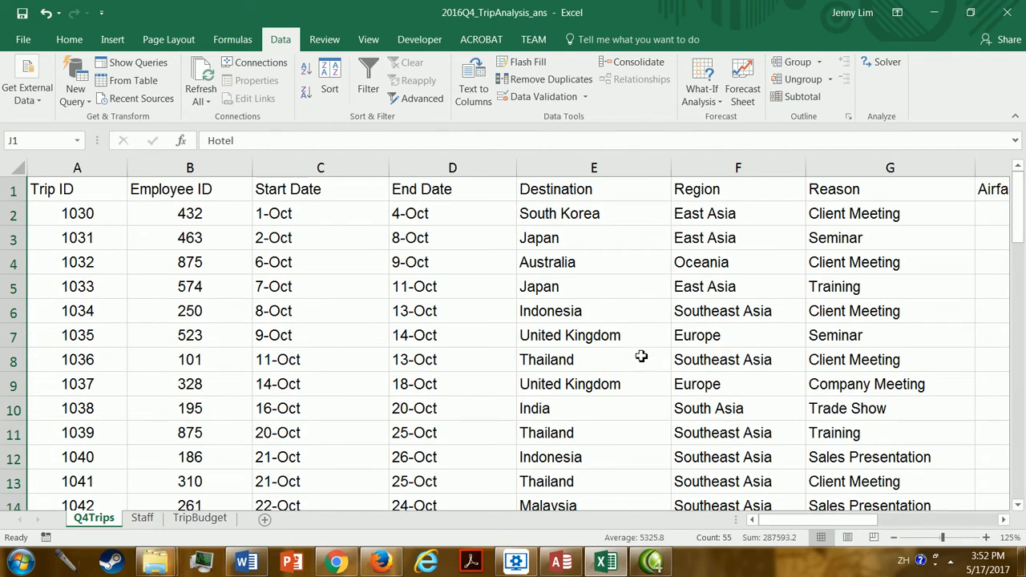
pyautogui.click(81, 230)
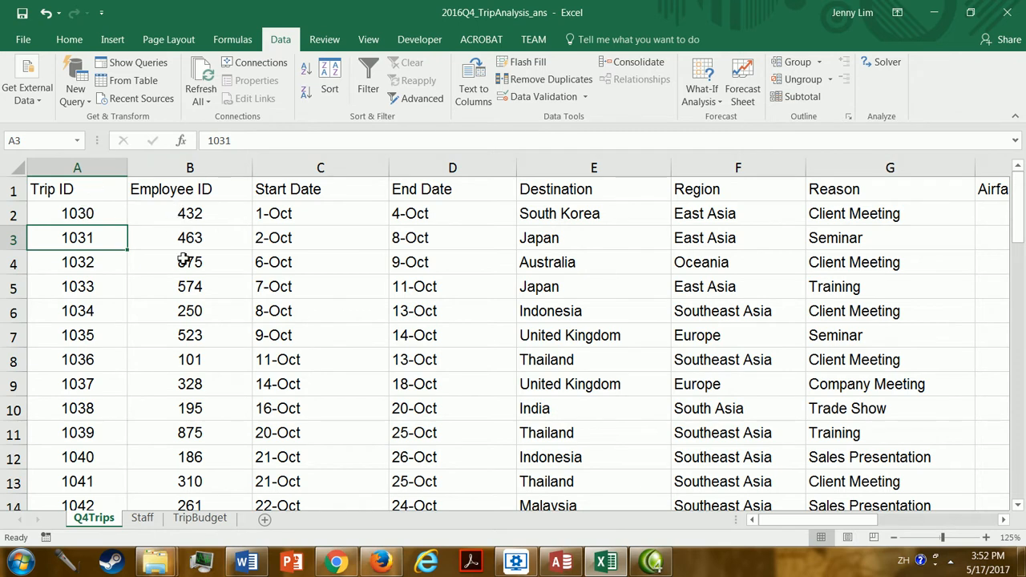
pyautogui.click(215, 258)
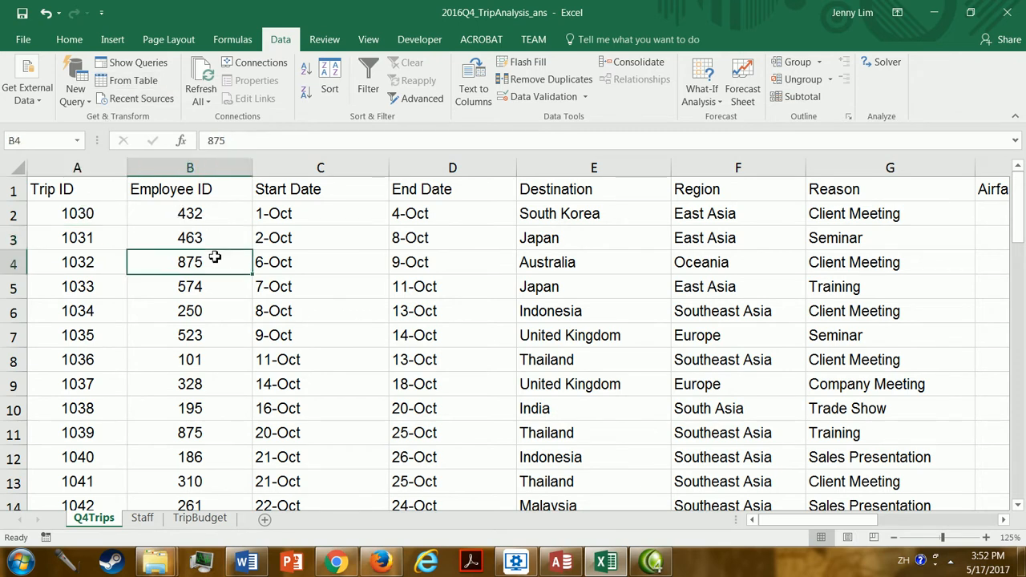
pyautogui.moveTo(231, 289); pyautogui.dragTo(231, 306)
pyautogui.click(394, 305)
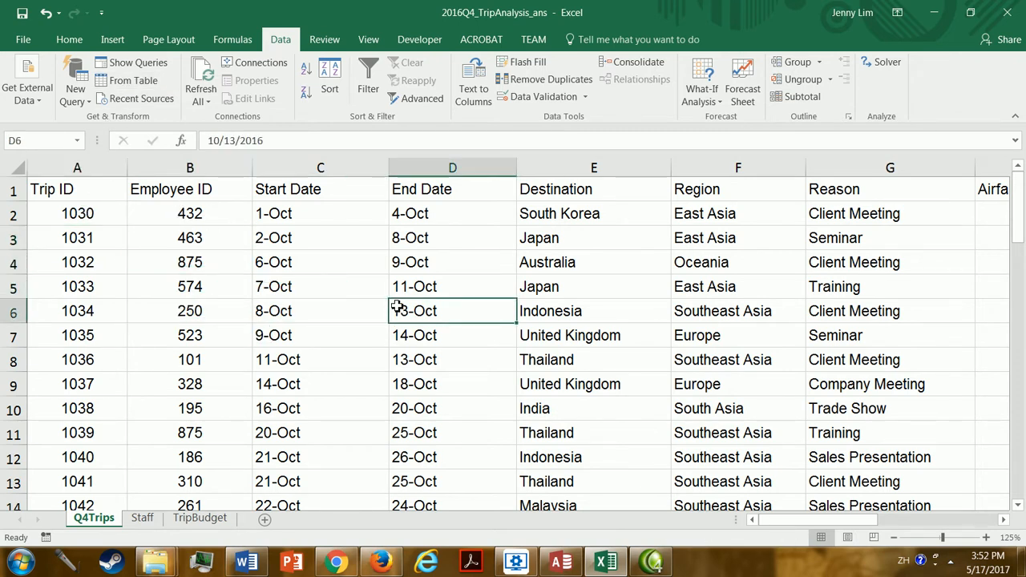
pyautogui.click(327, 269)
pyautogui.click(240, 305)
pyautogui.click(457, 248)
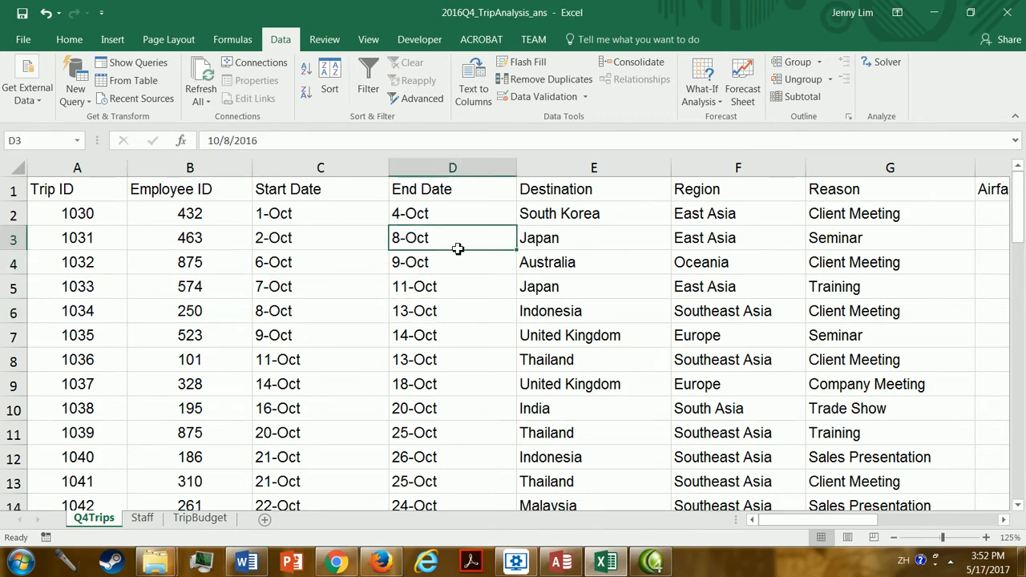
pyautogui.click(477, 325)
# Create a PivotTable on a new worksheet from the trip data range Q4Trips!$A$1:$N$55.
pyautogui.click(336, 291)
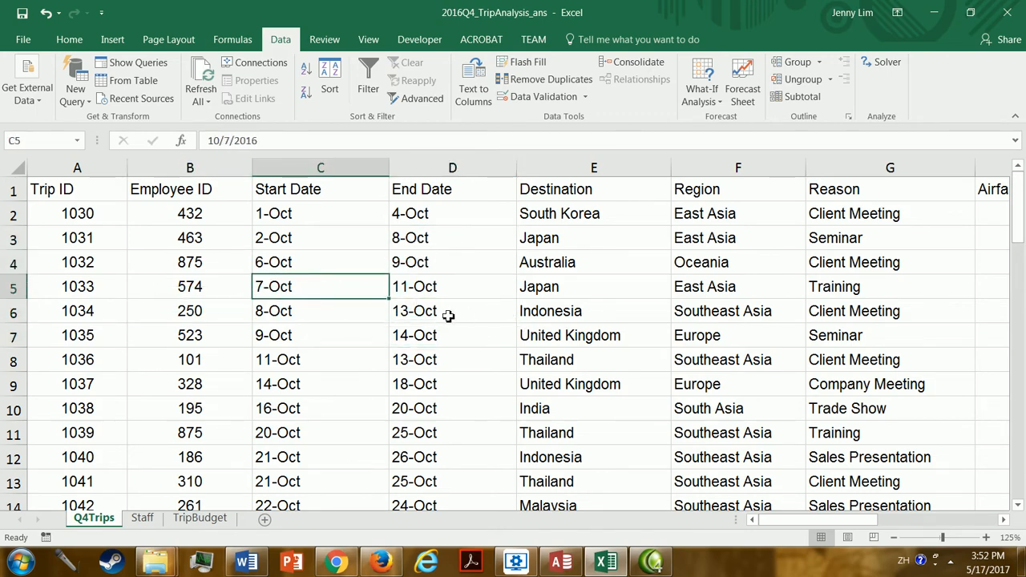
pyautogui.click(112, 39)
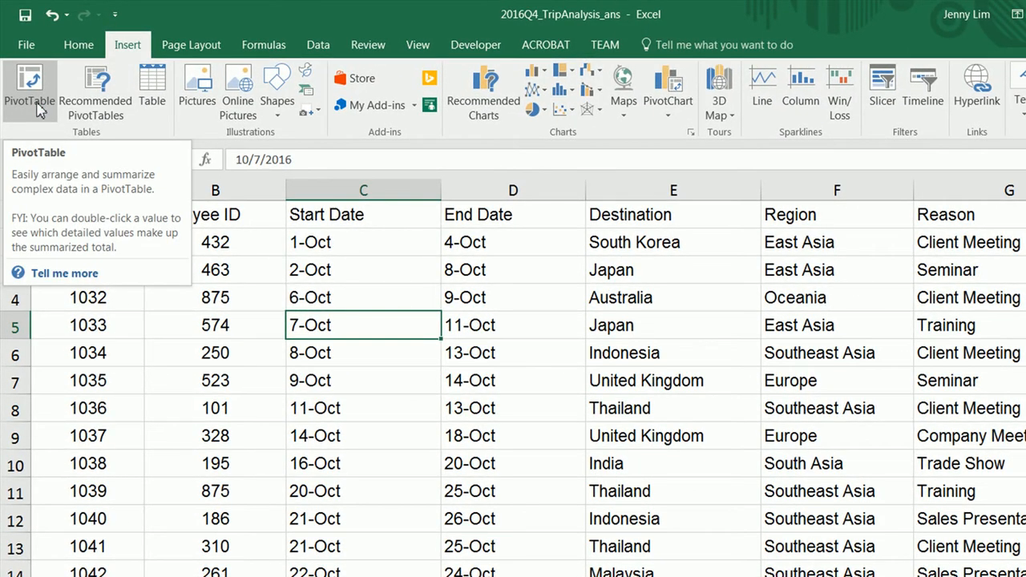
pyautogui.click(37, 107)
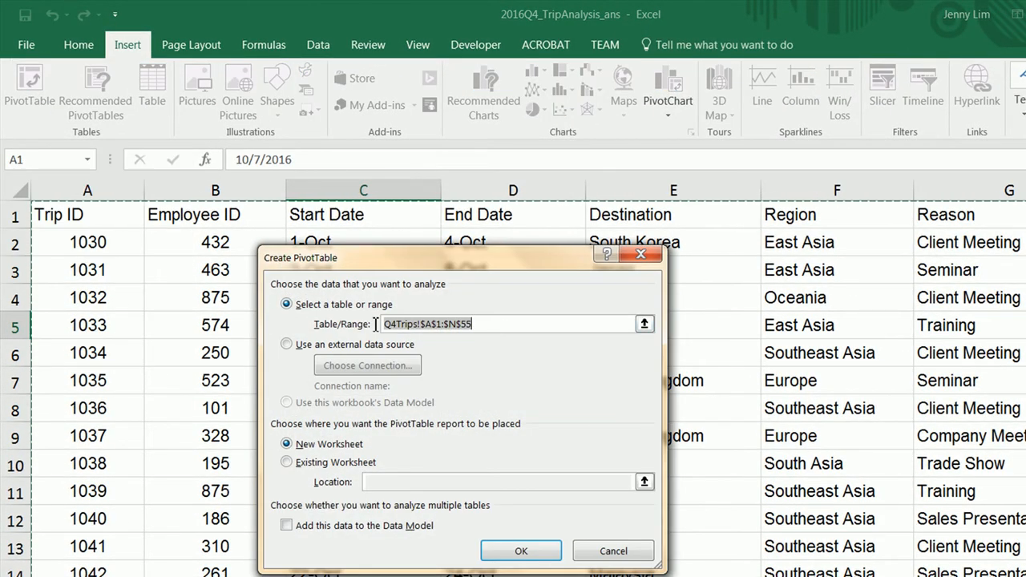
pyautogui.click(496, 323)
pyautogui.moveTo(487, 325); pyautogui.dragTo(363, 327)
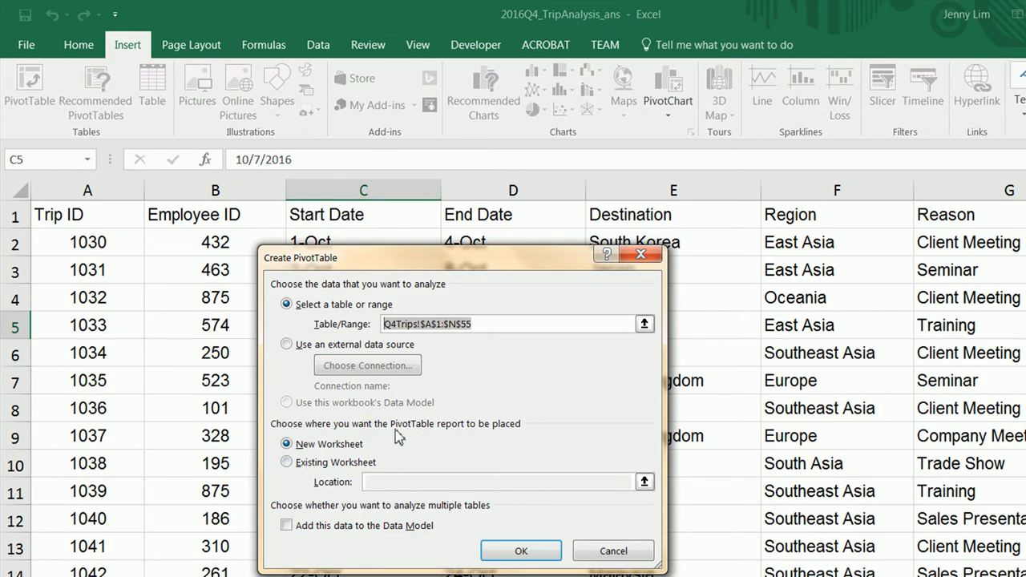
pyautogui.click(521, 552)
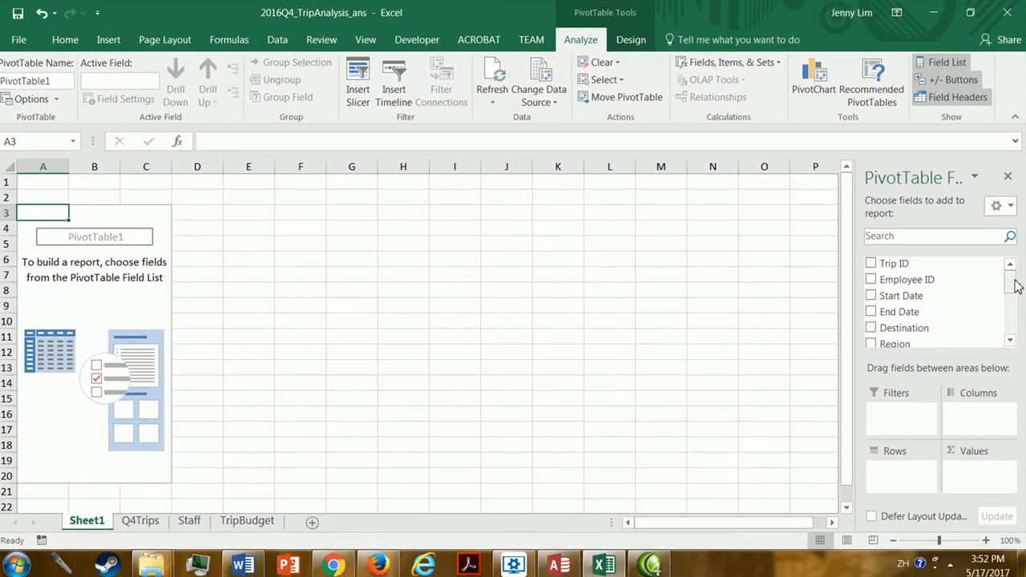
# Add Reason and then Destination as row fields of the PivotTable, and widen the field list pane.
pyautogui.moveTo(1012, 287)
pyautogui.mouseDown()
pyautogui.moveTo(1015, 327)
pyautogui.moveTo(1011, 276)
pyautogui.mouseUp()
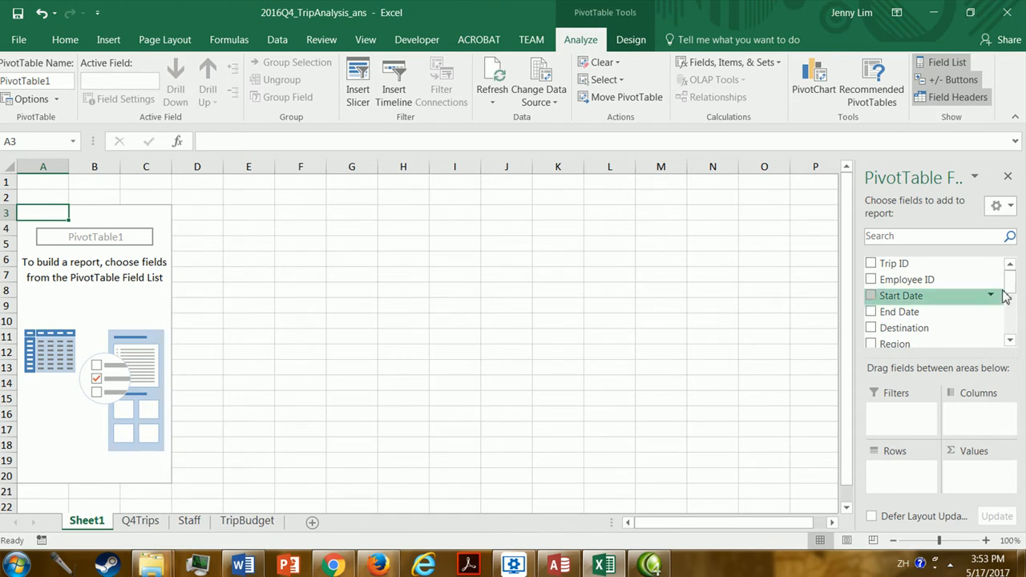
pyautogui.scroll(-3, 1013, 294)
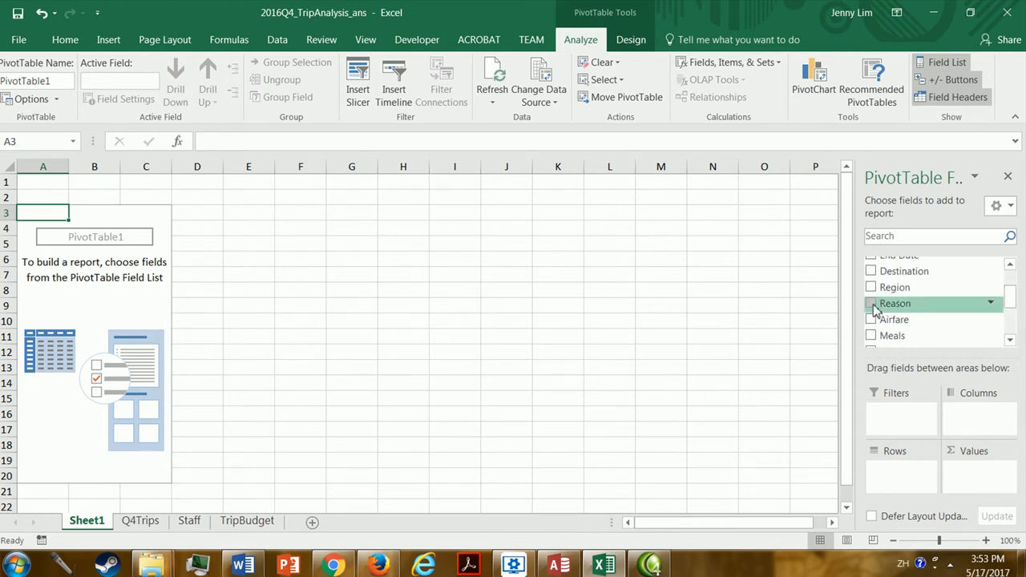
pyautogui.click(871, 304)
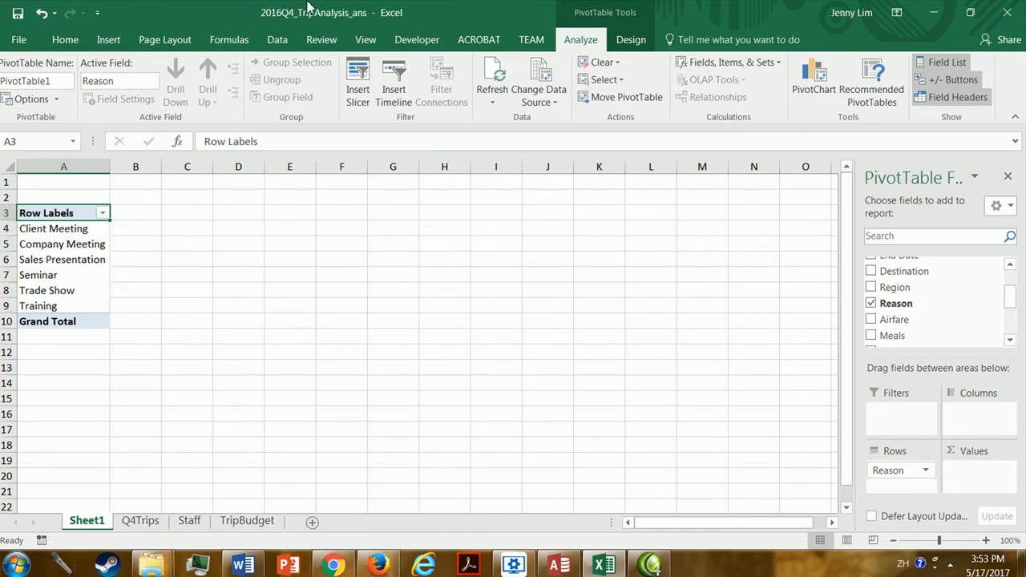
pyautogui.click(871, 272)
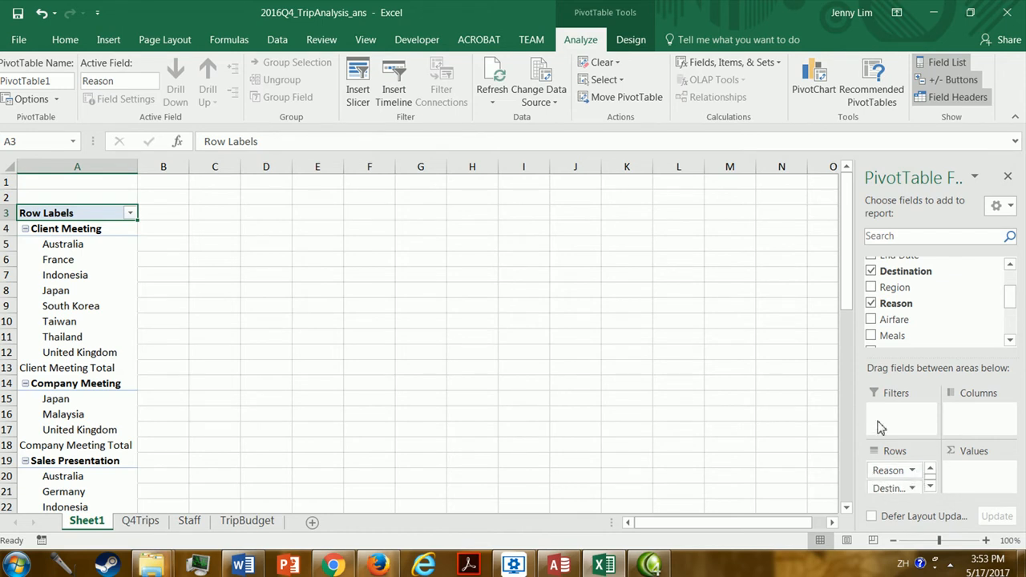
pyautogui.moveTo(857, 410); pyautogui.dragTo(781, 411)
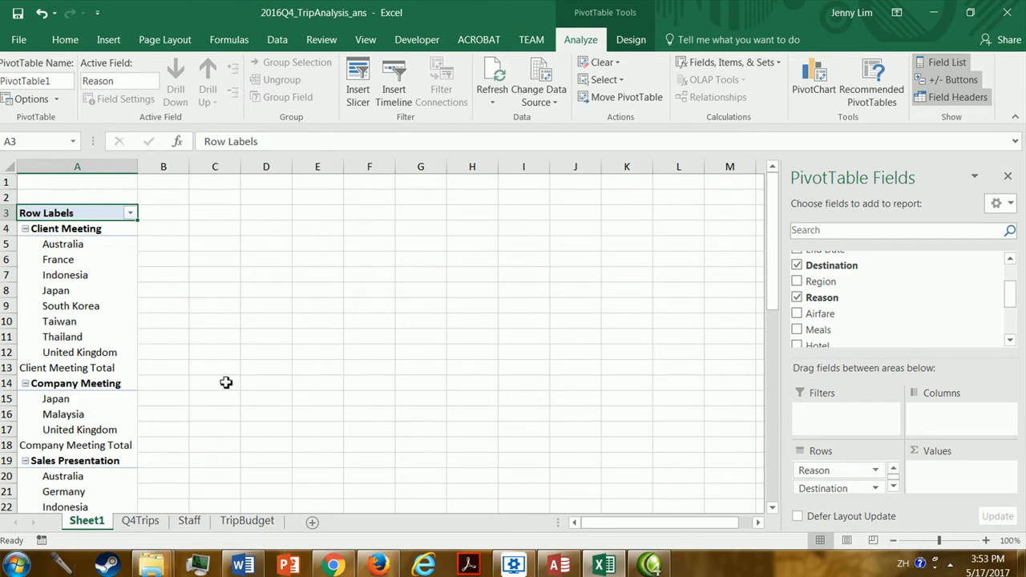
pyautogui.click(64, 230)
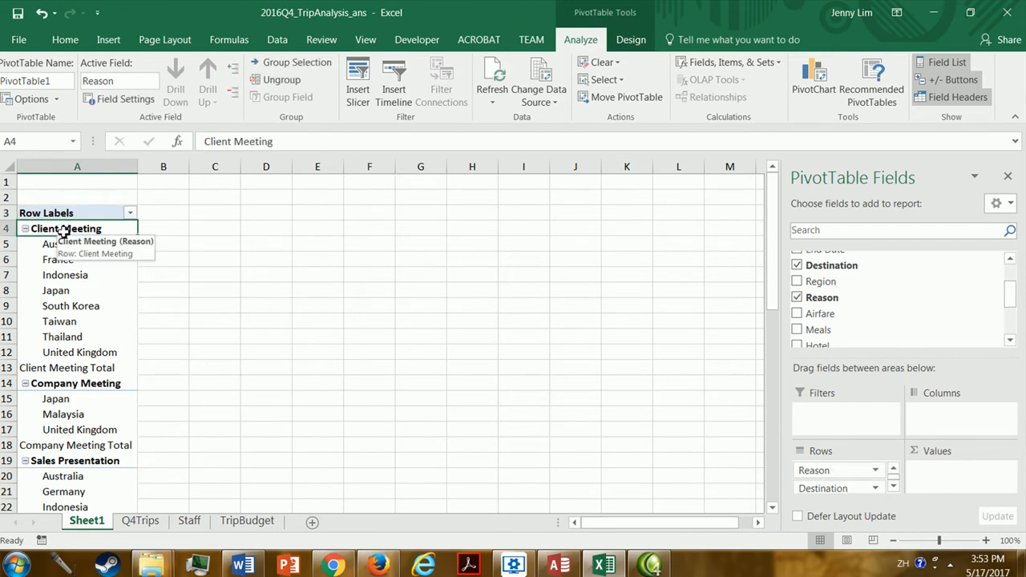
pyautogui.click(61, 245)
pyautogui.moveTo(61, 255); pyautogui.dragTo(69, 353)
pyautogui.click(72, 293)
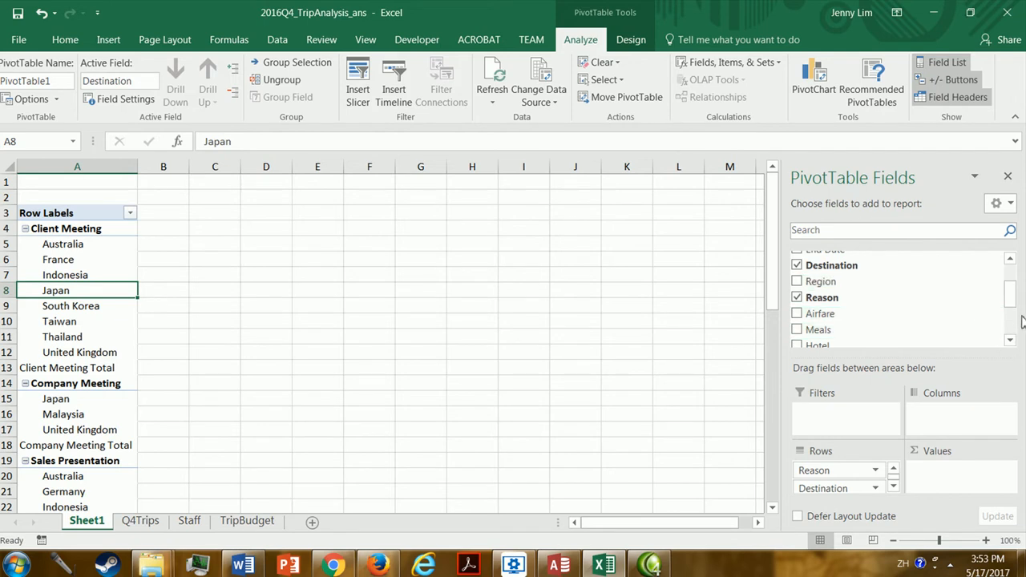
# Add the Airfare, Meals and Hotel fields to the PivotTable as summed values.
pyautogui.scroll(-1, 1013, 303)
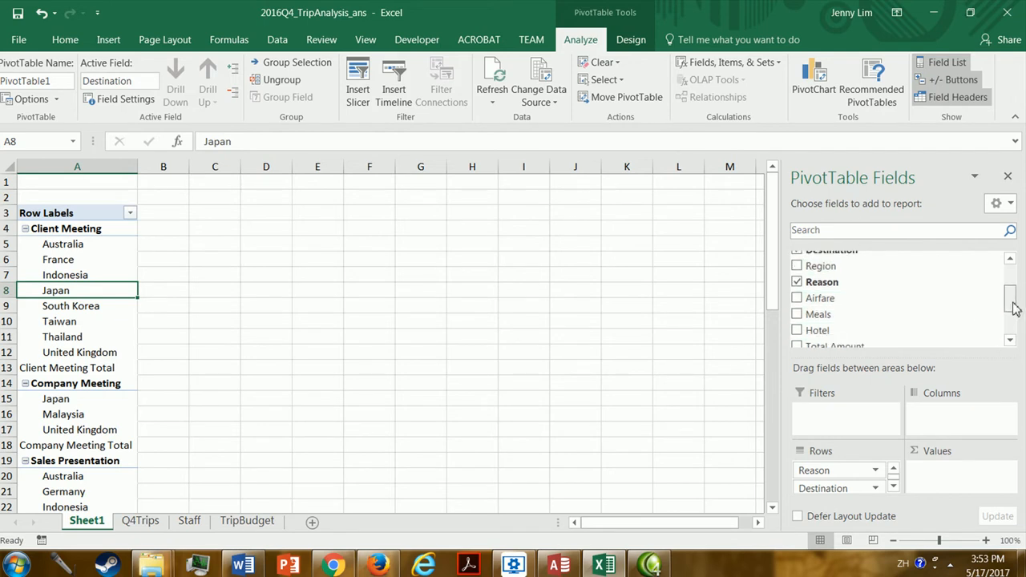
pyautogui.click(796, 298)
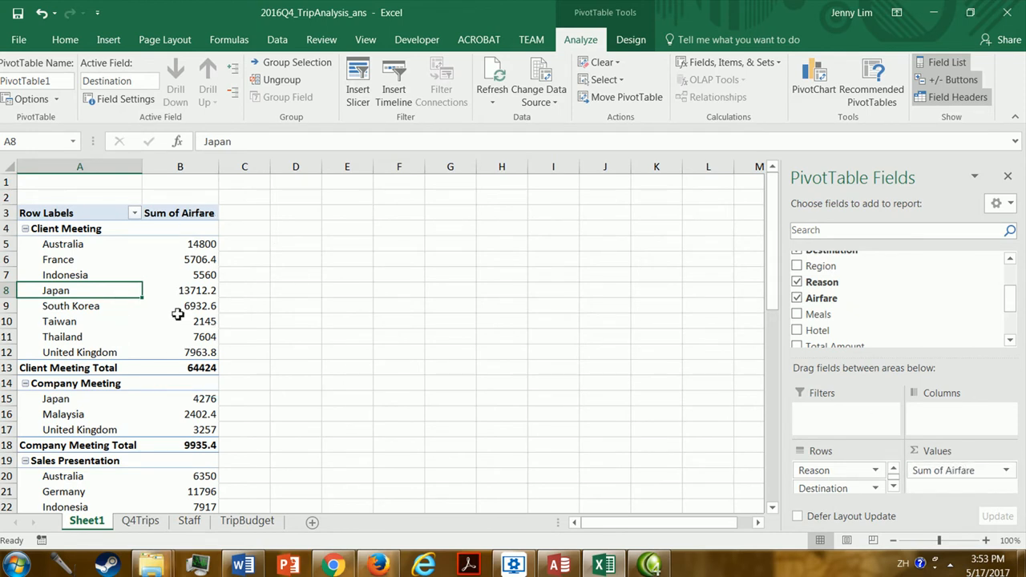
pyautogui.click(796, 315)
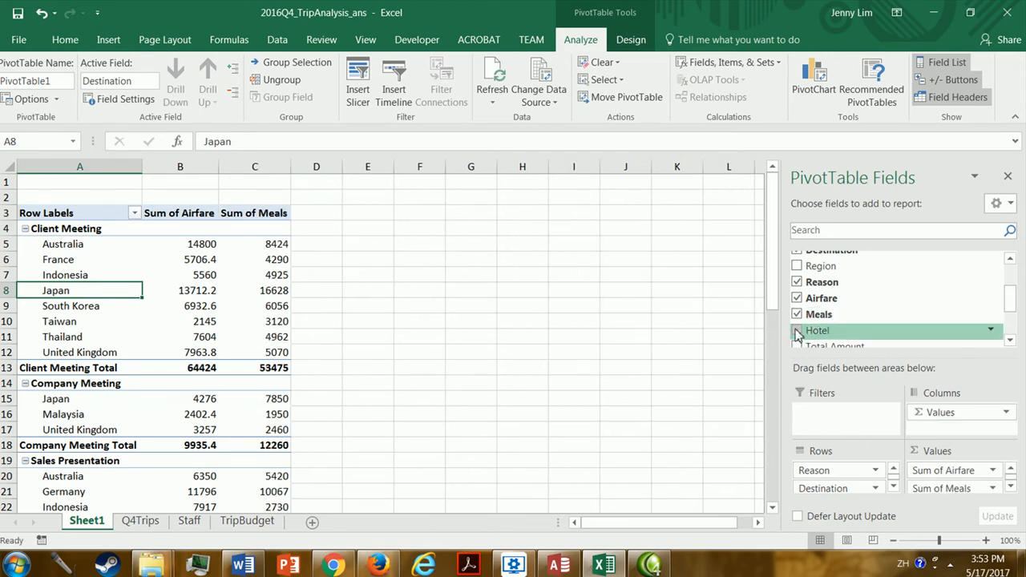
pyautogui.click(797, 331)
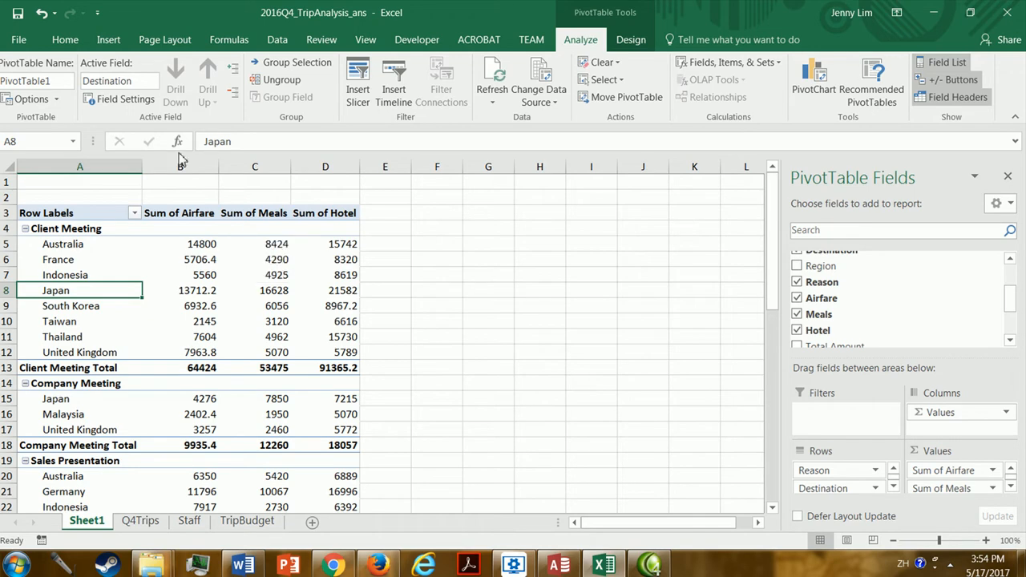
# Apply the comma number style to all PivotTable amounts from B5 through the Grand Total row in column D.
pyautogui.moveTo(196, 244); pyautogui.dragTo(345, 476)
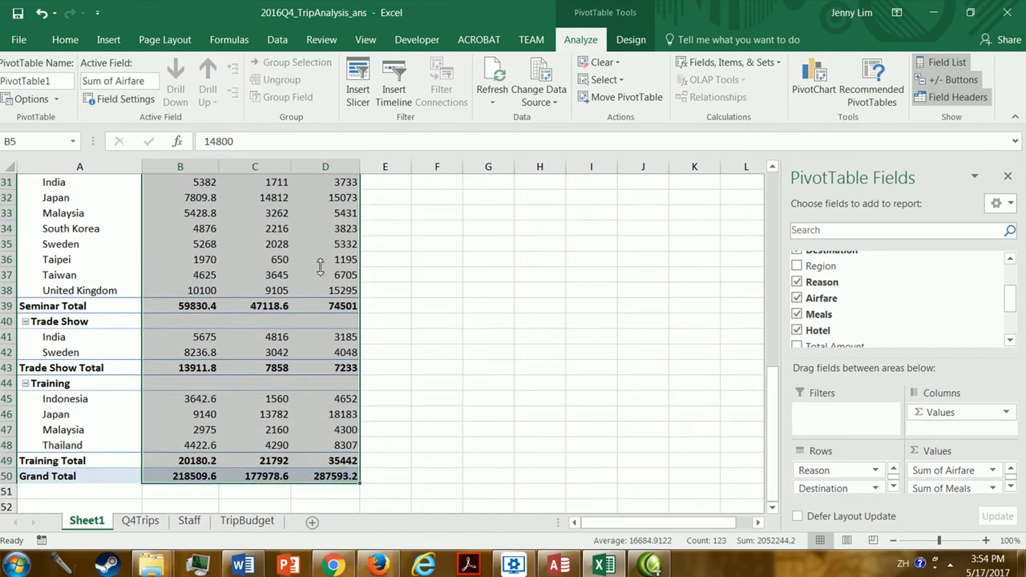
pyautogui.click(66, 40)
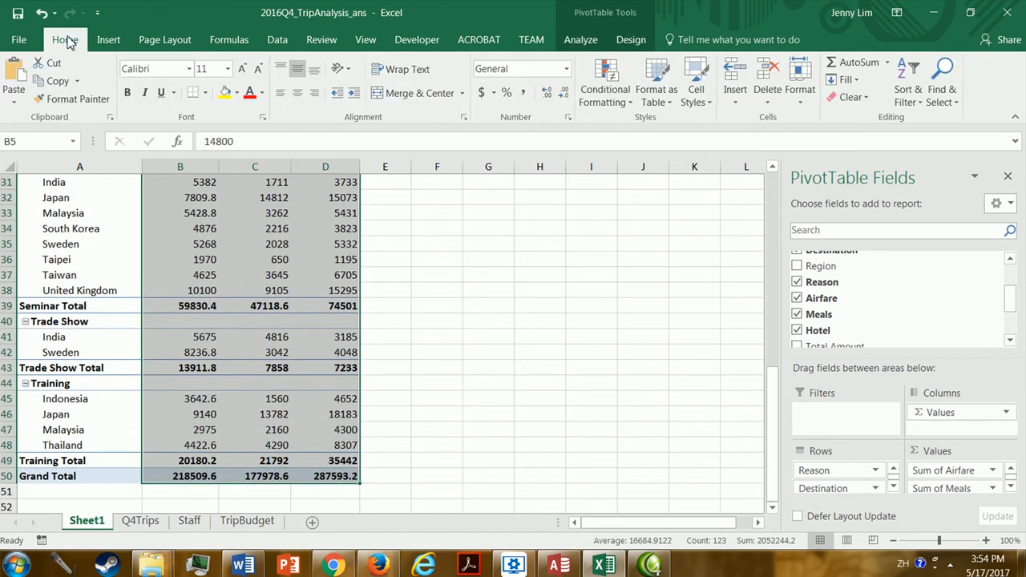
pyautogui.click(525, 96)
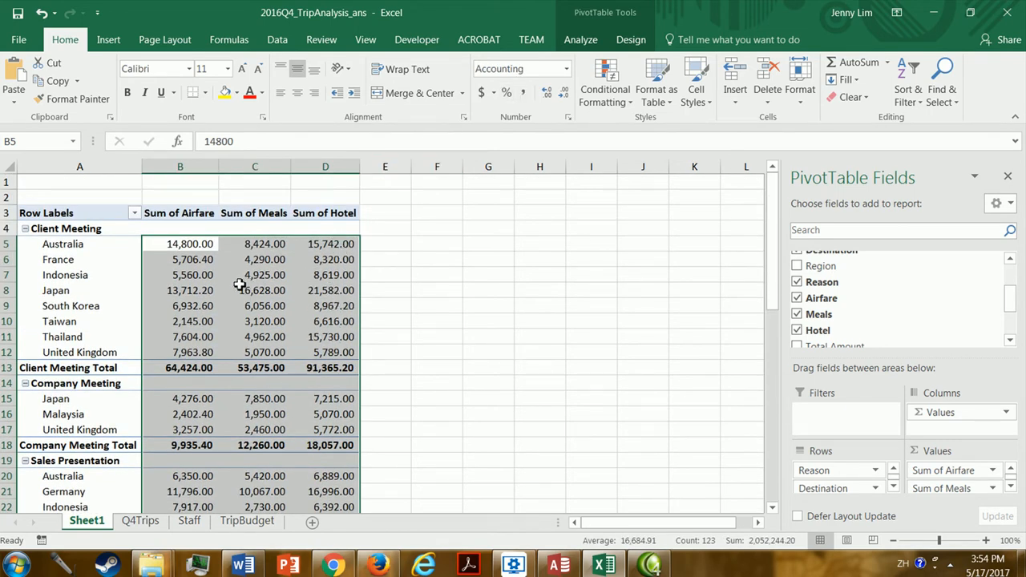
pyautogui.click(206, 290)
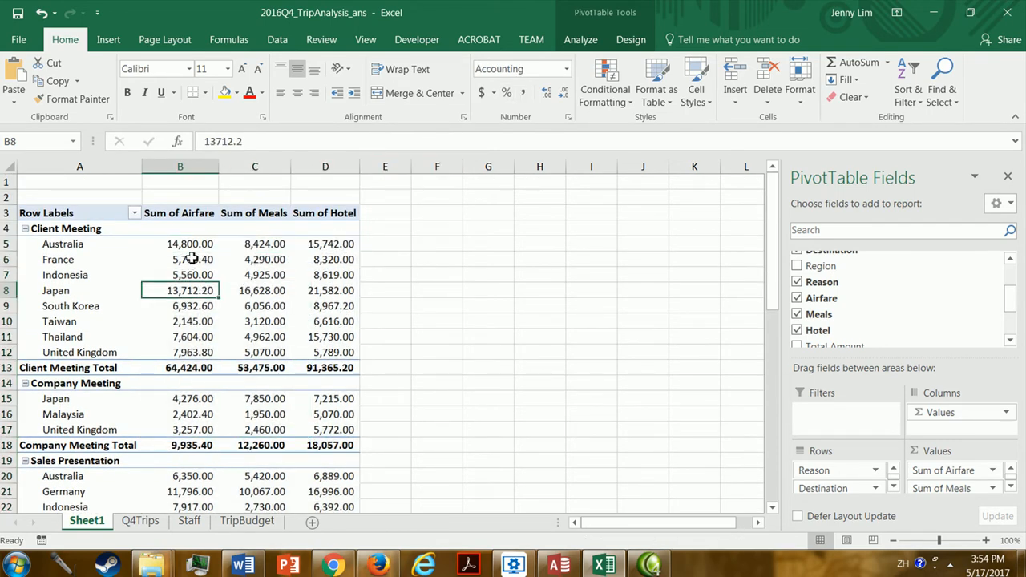
# Widen columns B, C and D that hold the airfare, meals and hotel sums.
pyautogui.click(188, 214)
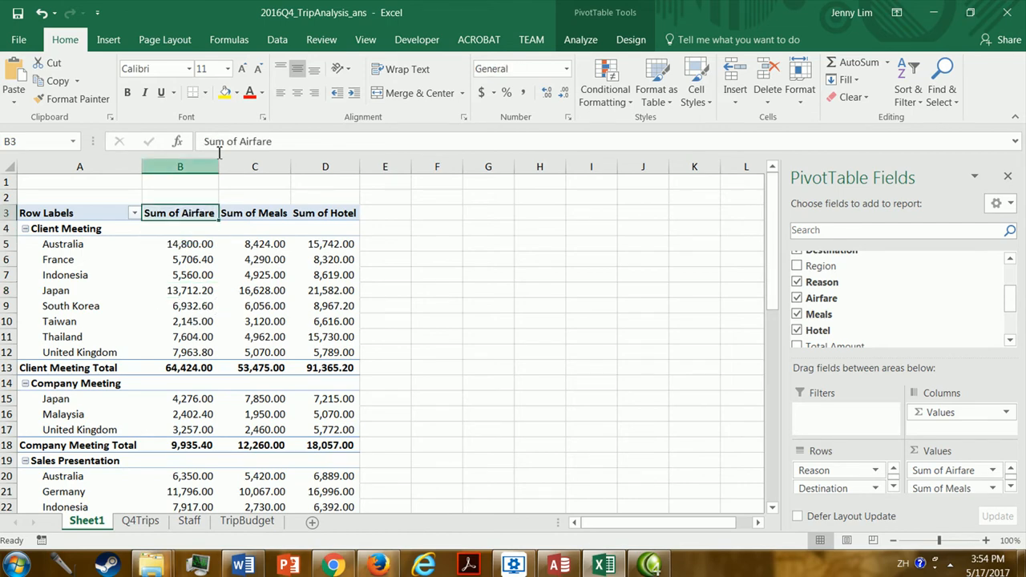
pyautogui.moveTo(217, 158); pyautogui.dragTo(236, 163)
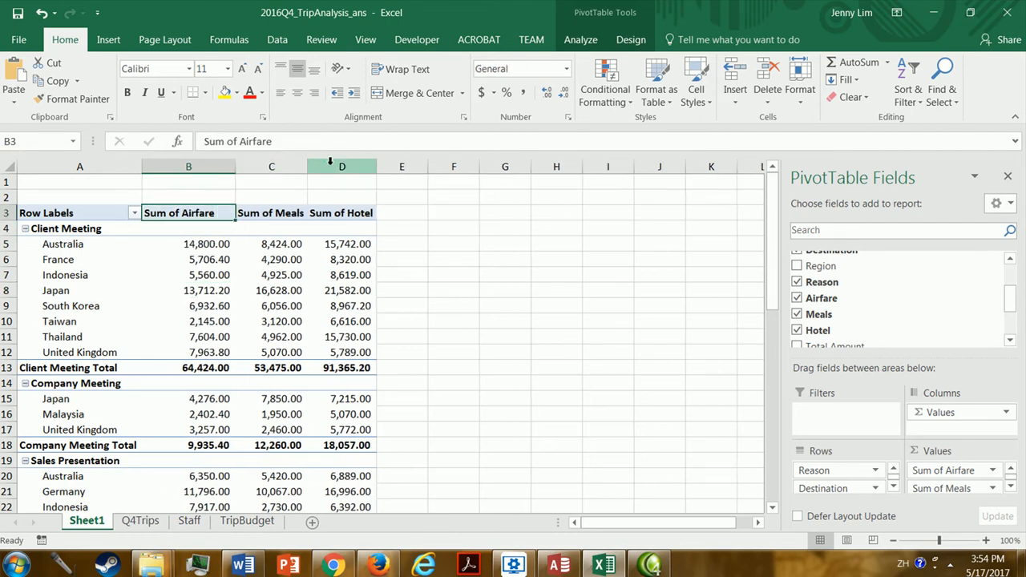
pyautogui.moveTo(305, 165); pyautogui.dragTo(334, 167)
pyautogui.click(297, 181)
pyautogui.moveTo(397, 166); pyautogui.dragTo(445, 166)
# Rename the Sum of Airfare value field as Total Airfare.
pyautogui.click(207, 214)
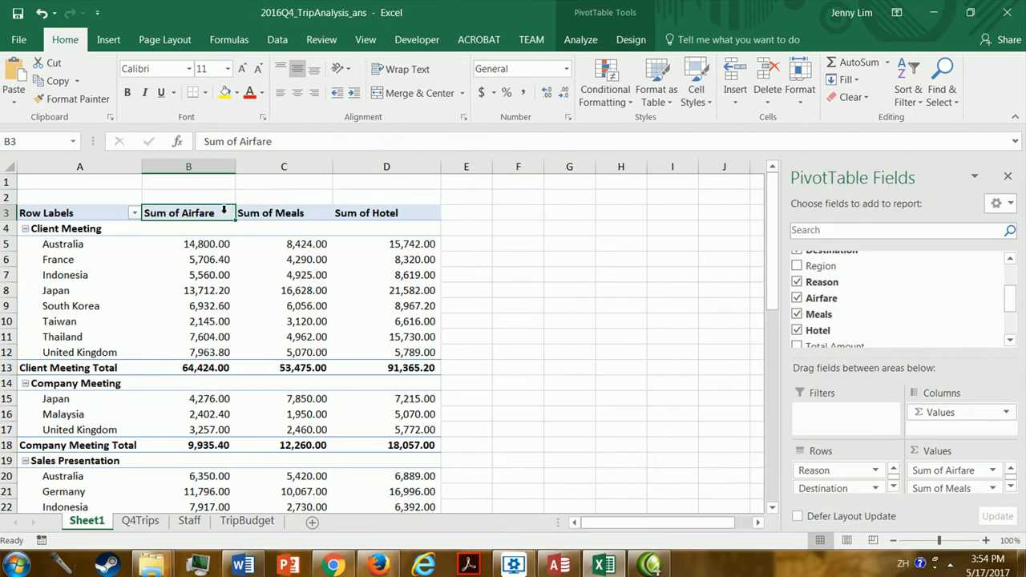
pyautogui.doubleClick(206, 222)
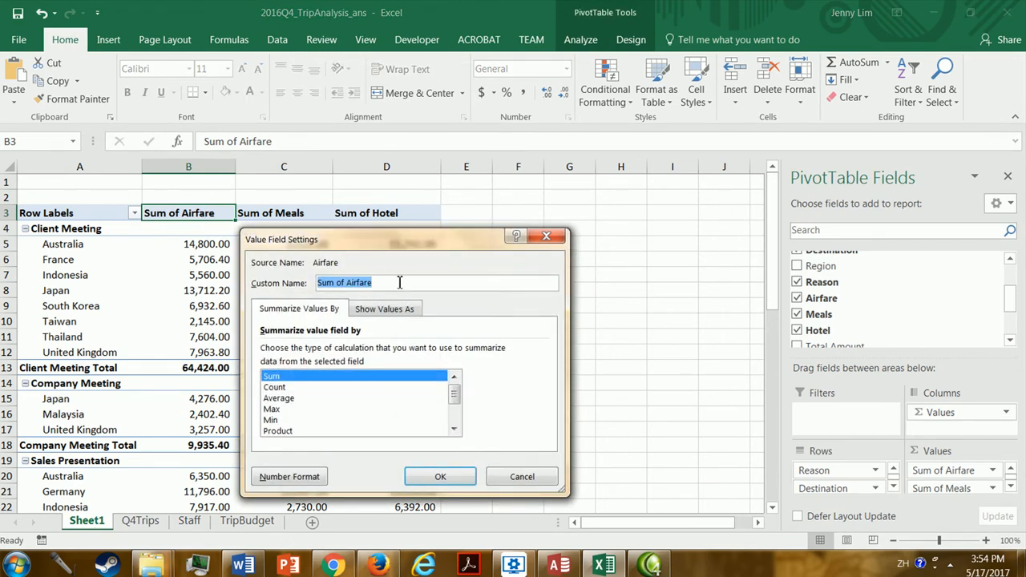
pyautogui.click(425, 284)
pyautogui.moveTo(426, 284); pyautogui.dragTo(305, 290)
pyautogui.click(401, 285)
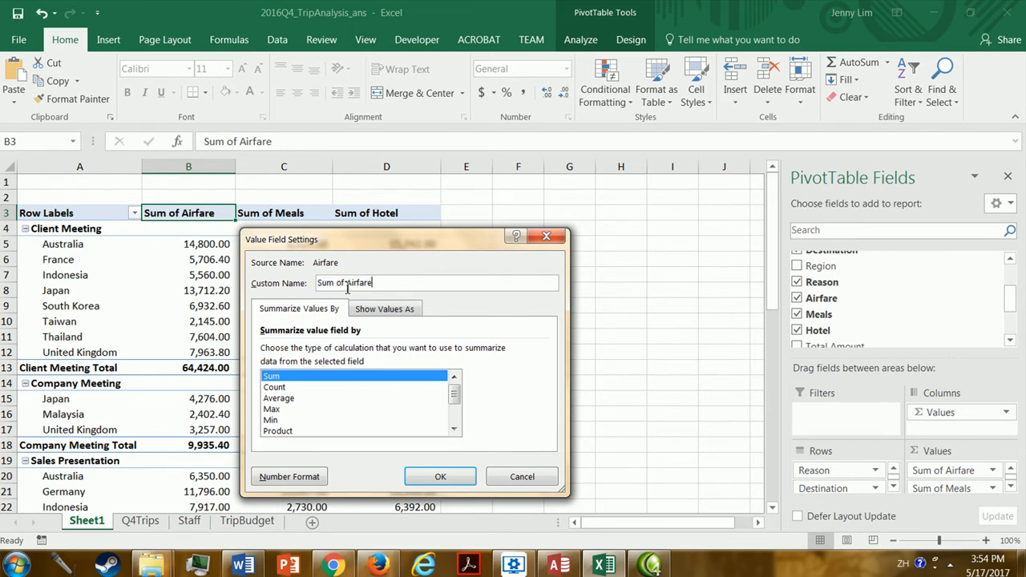
pyautogui.moveTo(348, 285); pyautogui.dragTo(269, 274)
pyautogui.write('Total')
pyautogui.press('Return')
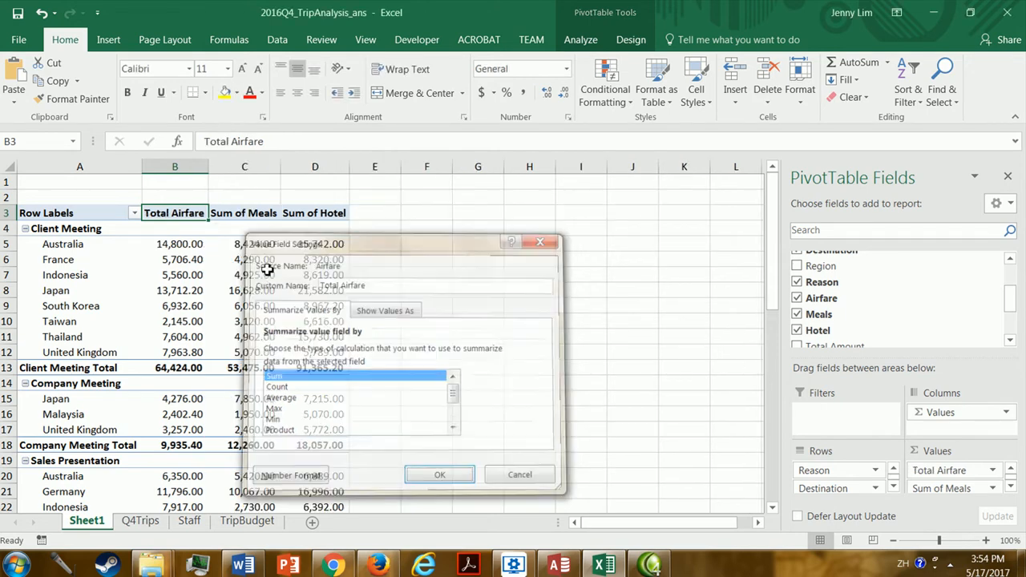
# Rename the Sum of Meals value field as Meals Total.
pyautogui.doubleClick(263, 222)
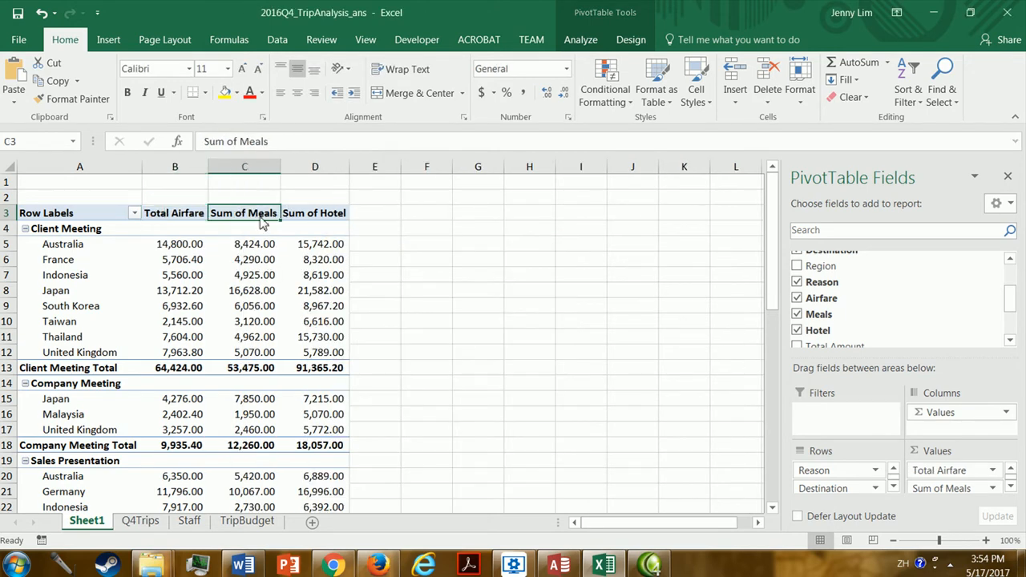
pyautogui.click(347, 283)
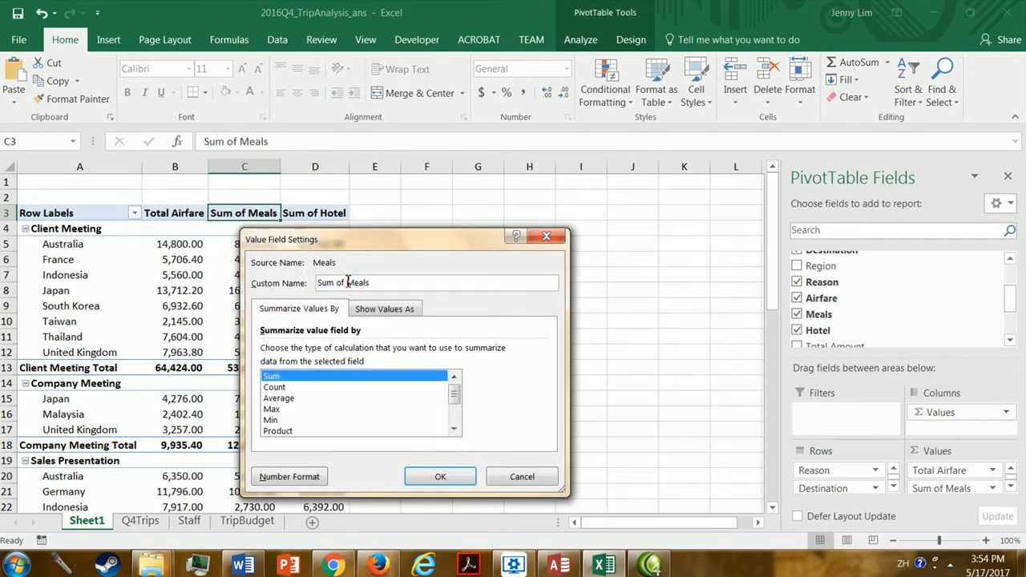
pyautogui.moveTo(391, 281); pyautogui.dragTo(275, 281)
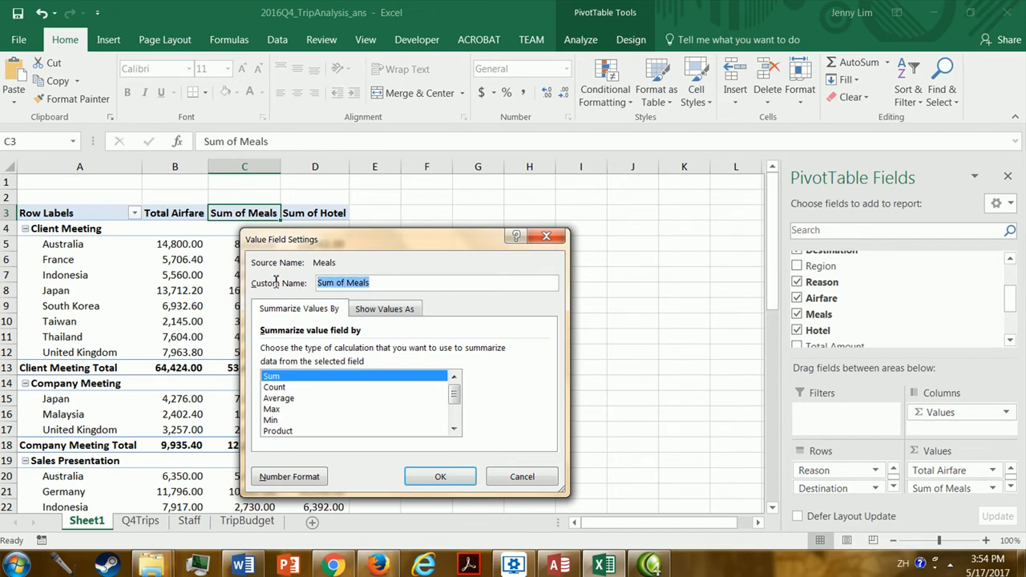
pyautogui.write('Meals Total')
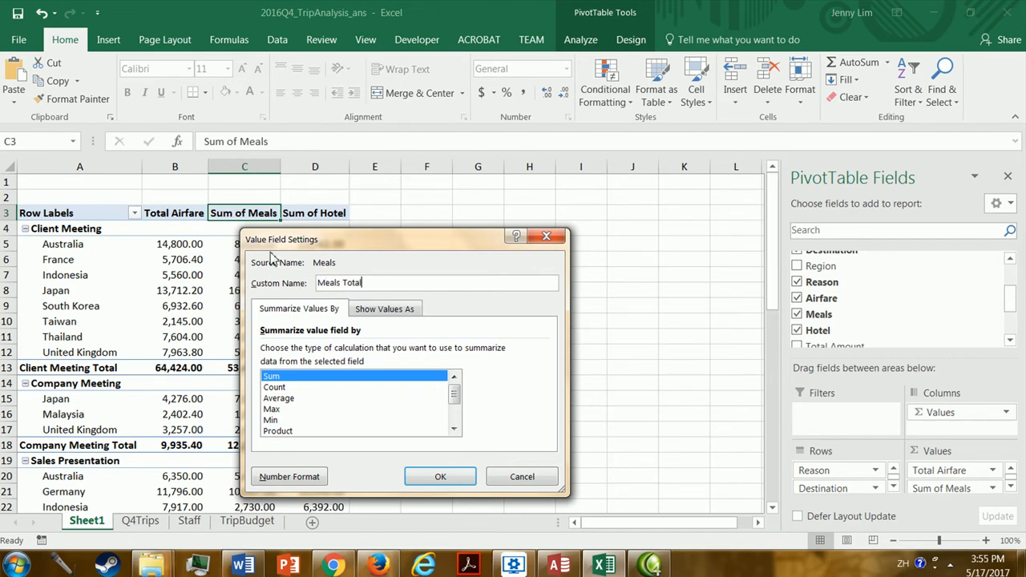
pyautogui.press('Return')
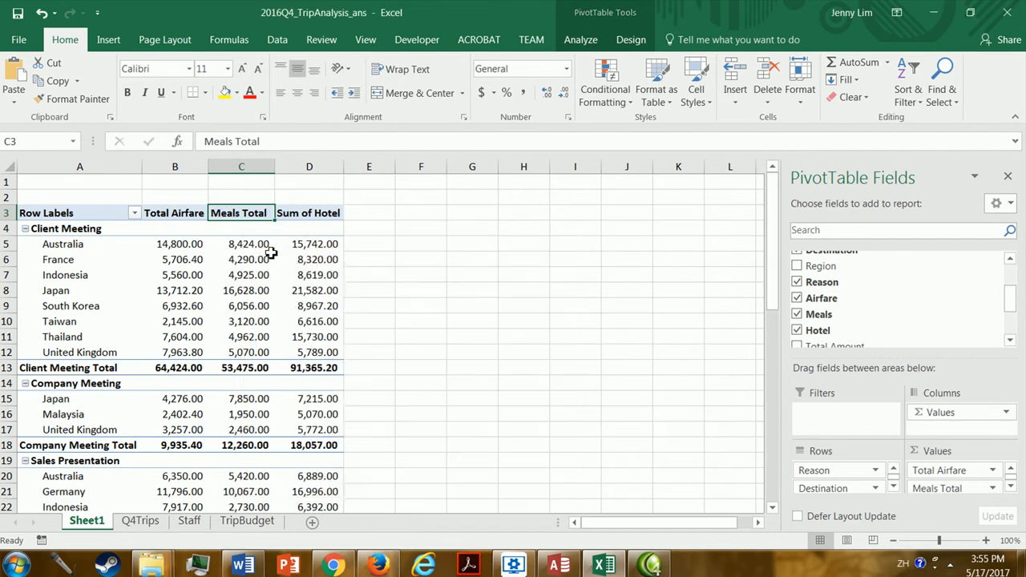
# Change the custom name of the airfare value field to Airfare Total.
pyautogui.doubleClick(177, 210)
pyautogui.click(340, 282)
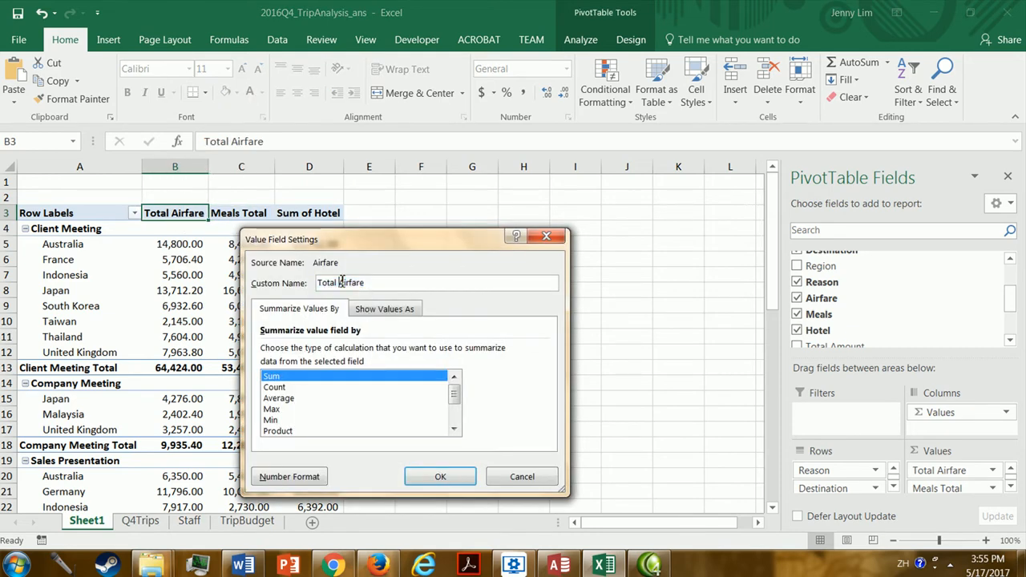
pyautogui.moveTo(340, 282); pyautogui.dragTo(255, 278)
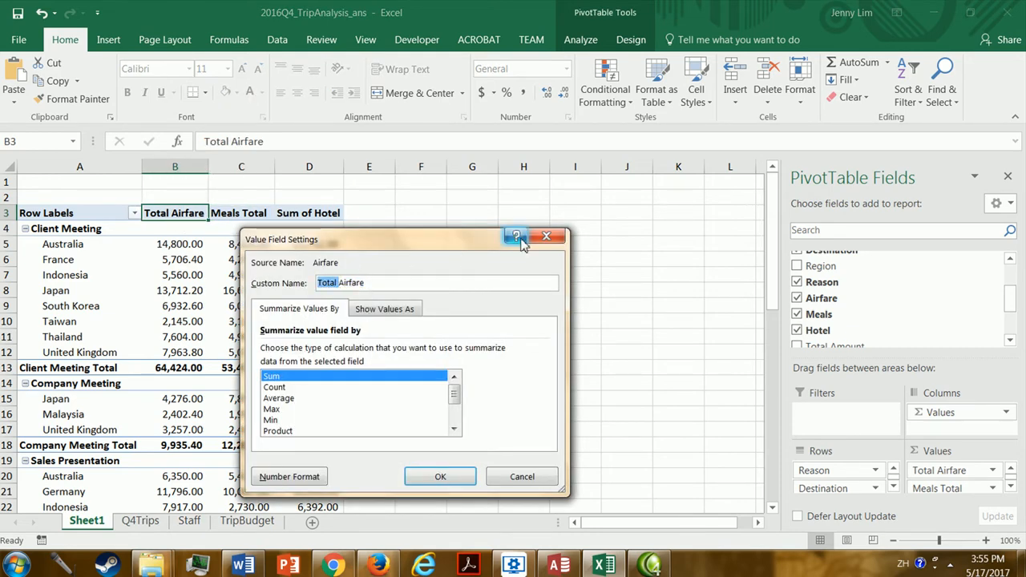
pyautogui.press('BackSpace')
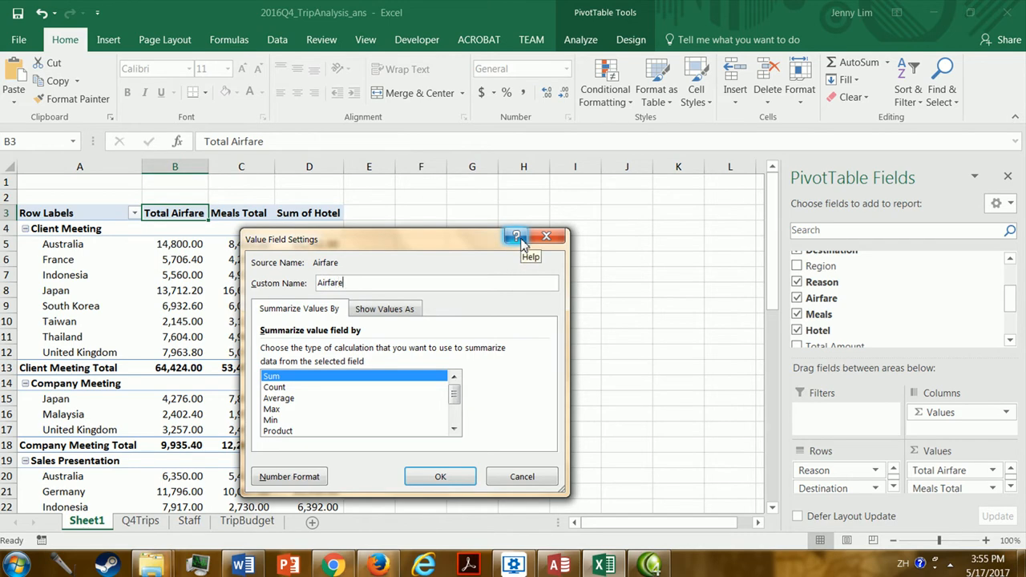
pyautogui.press('Return')
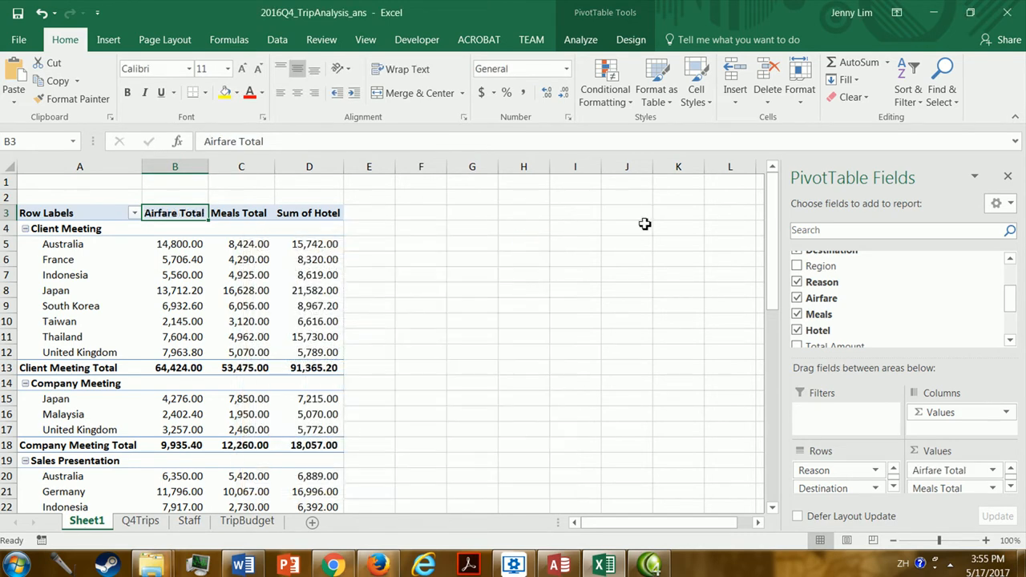
# Rename the Sum of Hotel value field as Hotel Total.
pyautogui.doubleClick(303, 213)
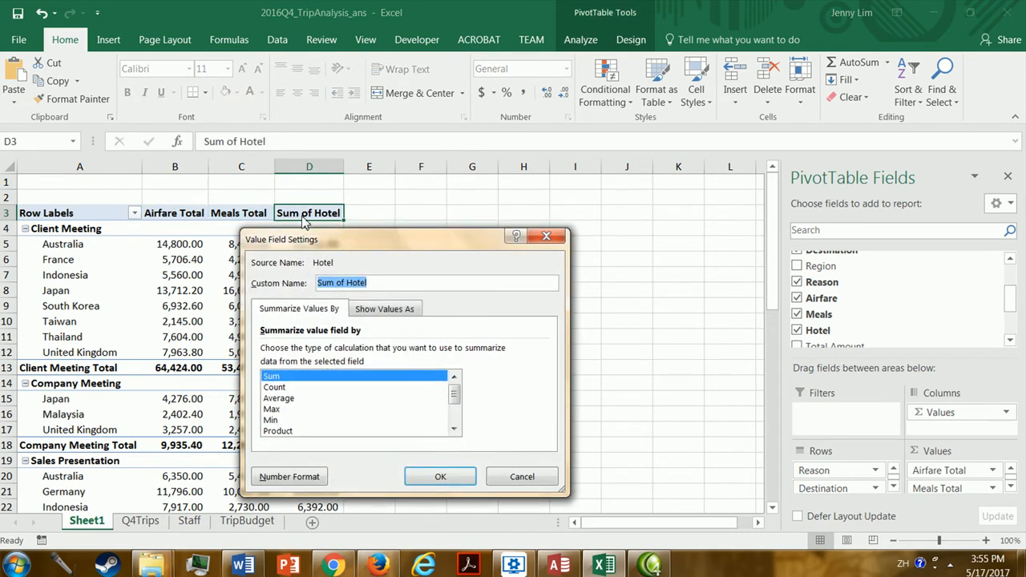
pyautogui.moveTo(348, 282); pyautogui.dragTo(301, 284)
pyautogui.press('Delete')
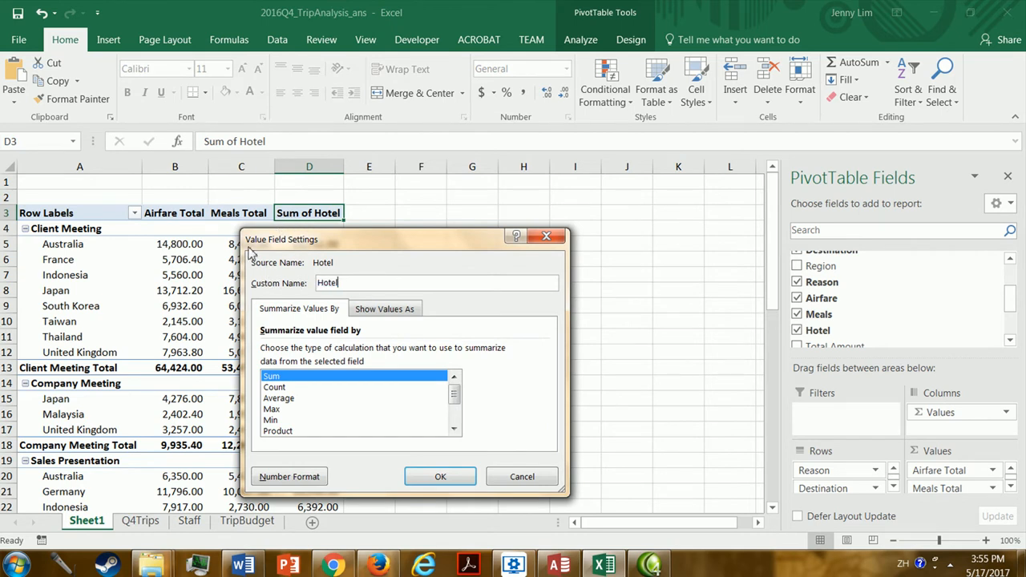
pyautogui.press('Return')
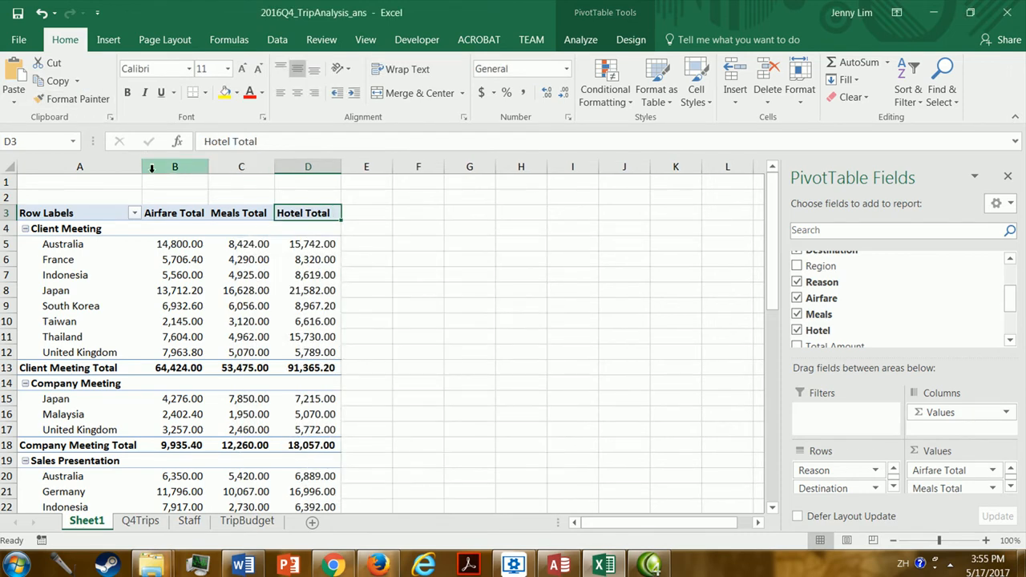
# Widen columns A through D of the PivotTable.
pyautogui.moveTo(142, 167); pyautogui.dragTo(169, 166)
pyautogui.moveTo(241, 166); pyautogui.dragTo(276, 167)
pyautogui.moveTo(342, 166); pyautogui.dragTo(378, 168)
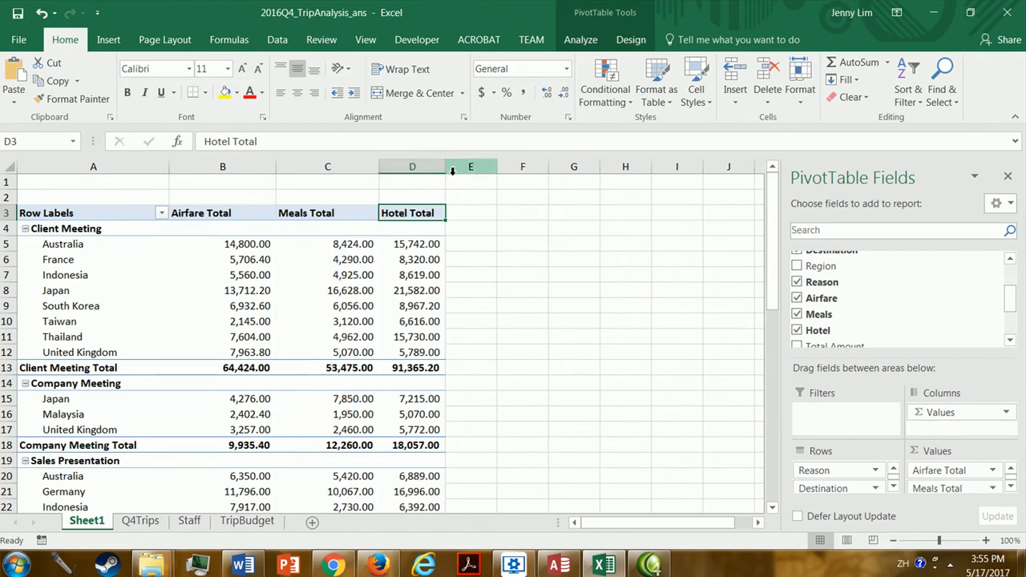
pyautogui.moveTo(446, 170); pyautogui.dragTo(473, 170)
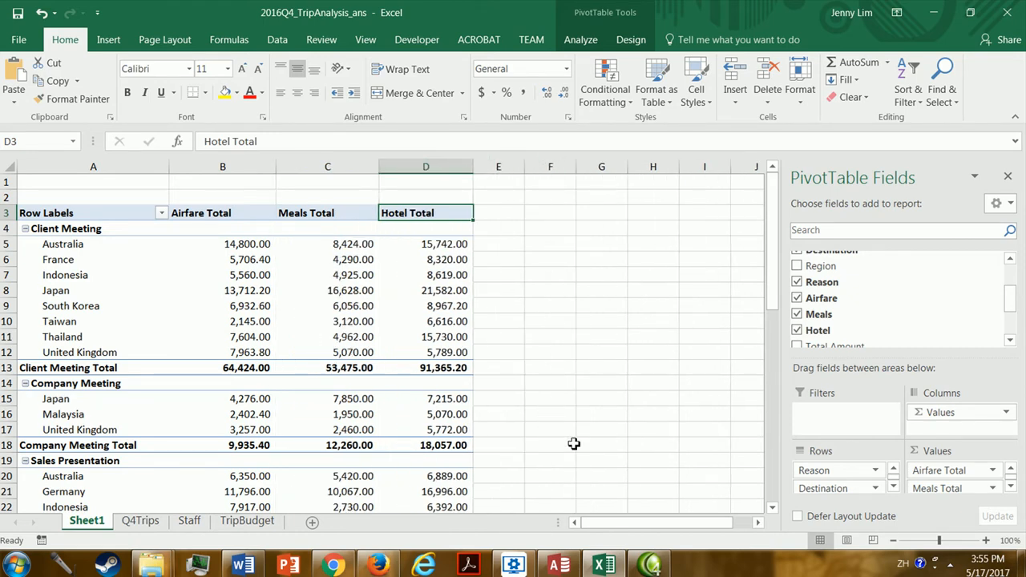
# Check the Appendix A table in the Word document, return to Excel and show the PivotTable in Tabular Form.
pyautogui.click(249, 566)
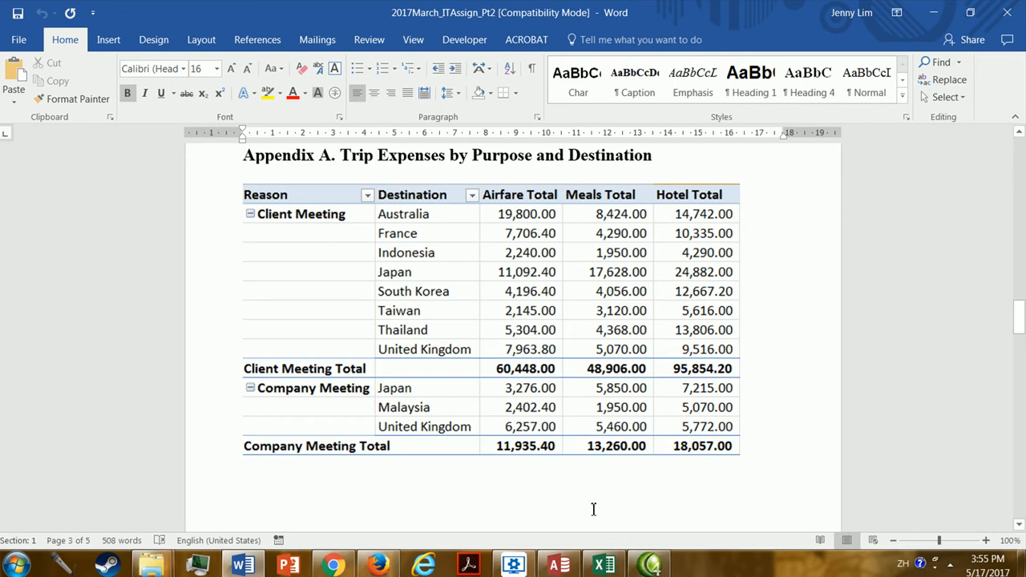
pyautogui.click(603, 565)
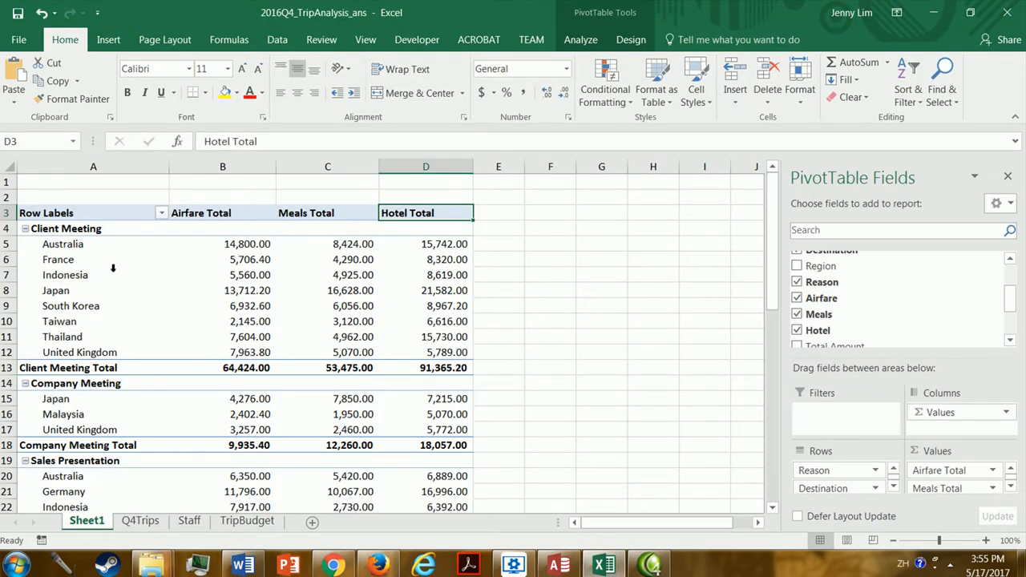
pyautogui.click(112, 267)
pyautogui.click(205, 275)
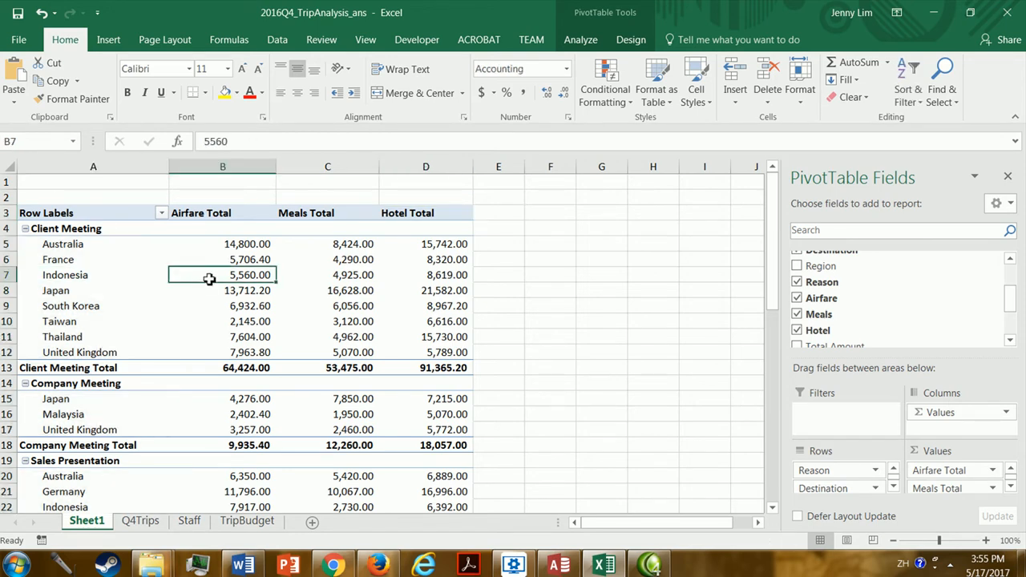
pyautogui.click(584, 41)
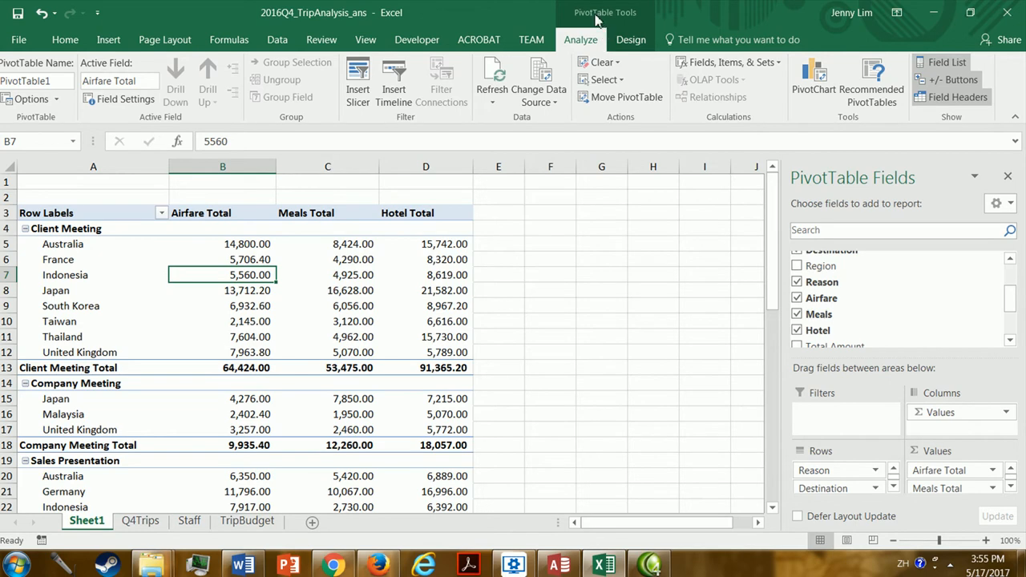
pyautogui.click(630, 42)
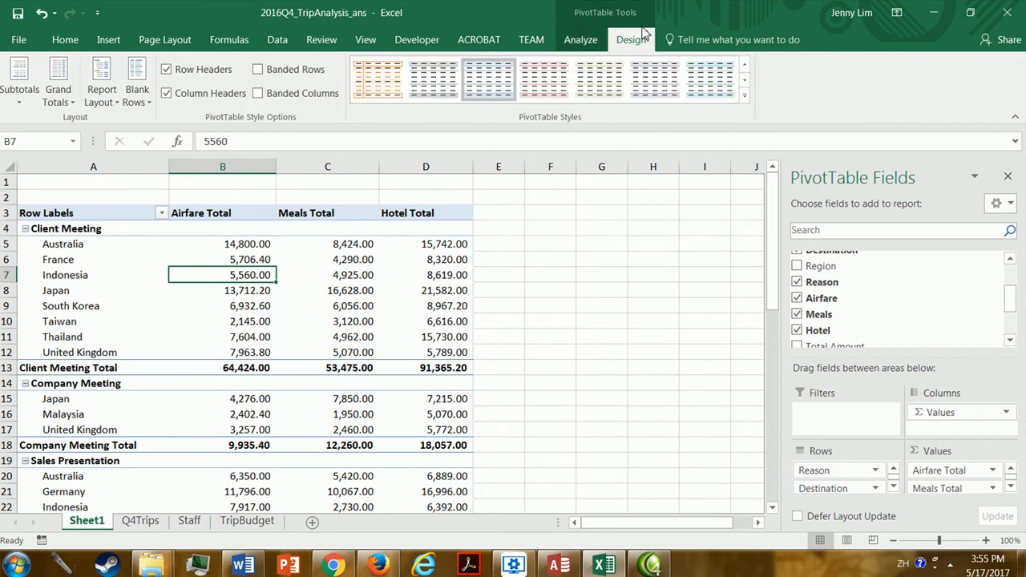
pyautogui.click(110, 102)
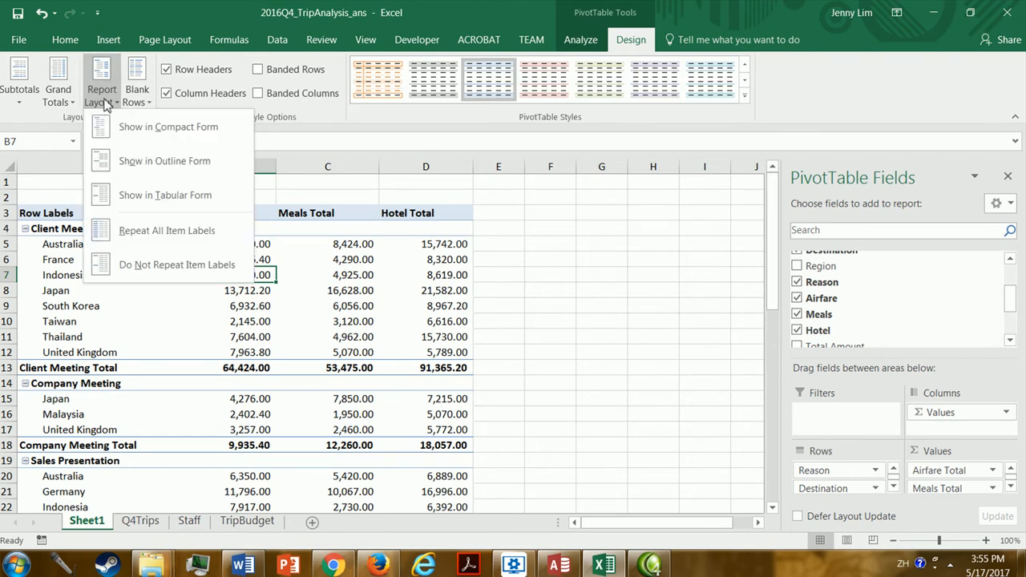
pyautogui.click(130, 196)
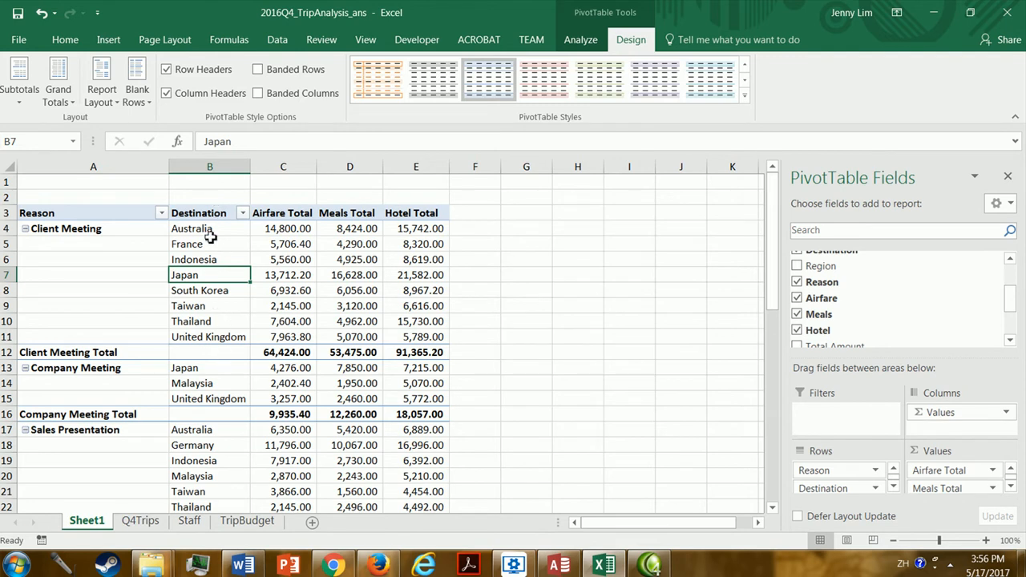
pyautogui.click(421, 249)
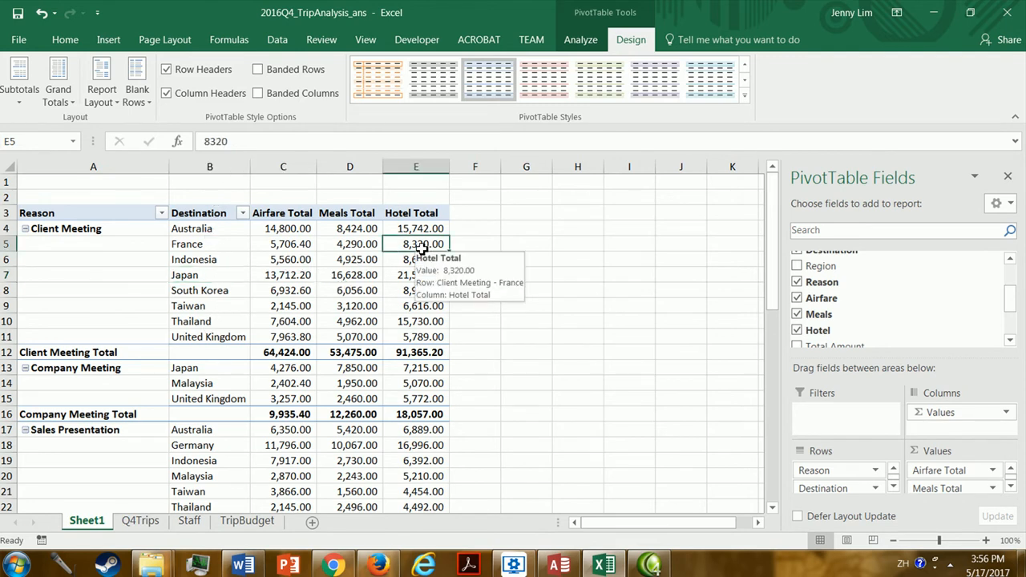
pyautogui.click(411, 368)
pyautogui.click(416, 417)
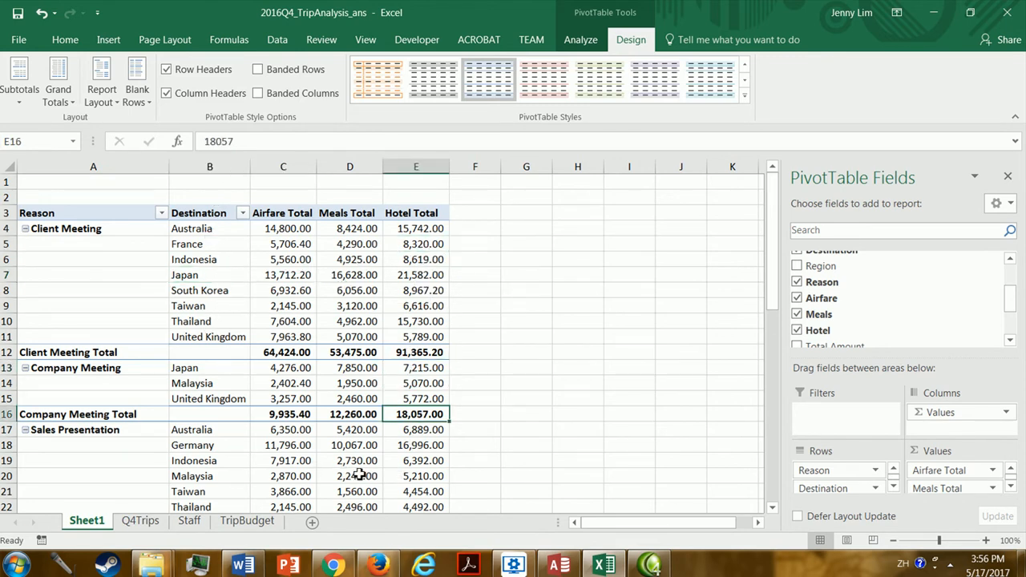
pyautogui.click(359, 474)
pyautogui.click(255, 336)
pyautogui.click(229, 292)
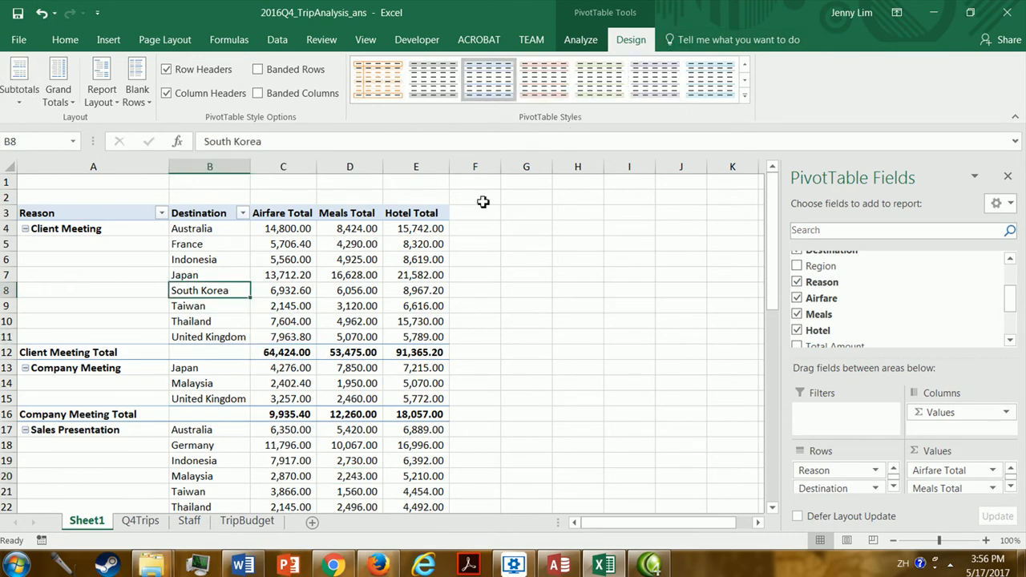
# Apply the Medium PivotTable style with a blue header row, light blue Reason column and shaded subtotal rows.
pyautogui.click(745, 95)
pyautogui.moveTo(747, 130); pyautogui.dragTo(743, 333)
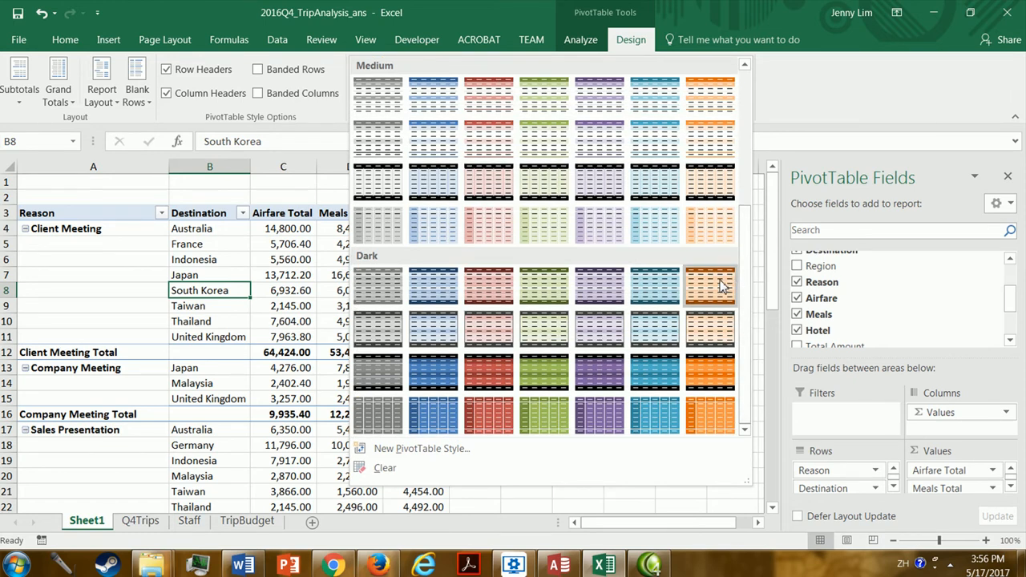
pyautogui.moveTo(751, 273); pyautogui.dragTo(754, 201)
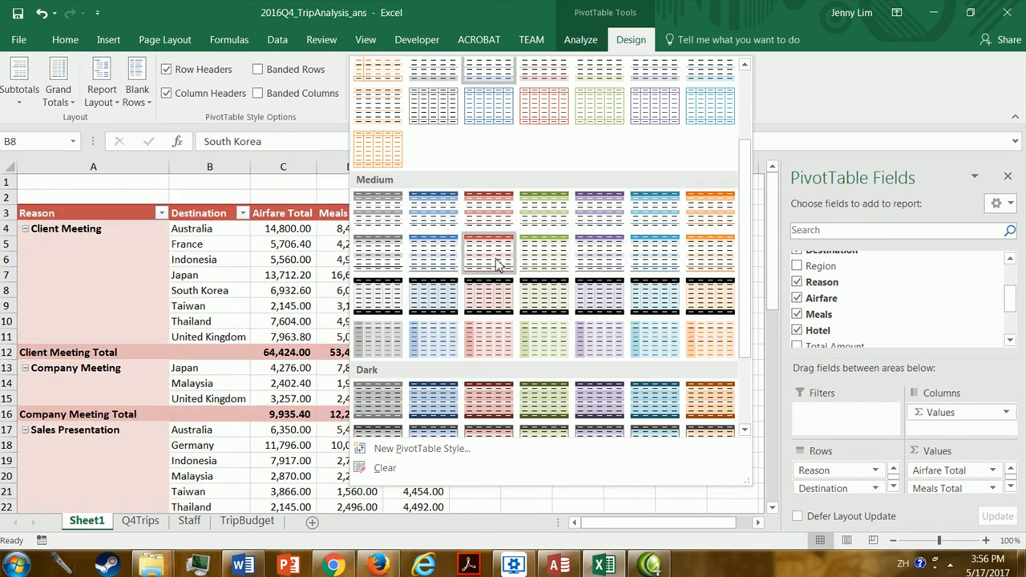
pyautogui.click(421, 256)
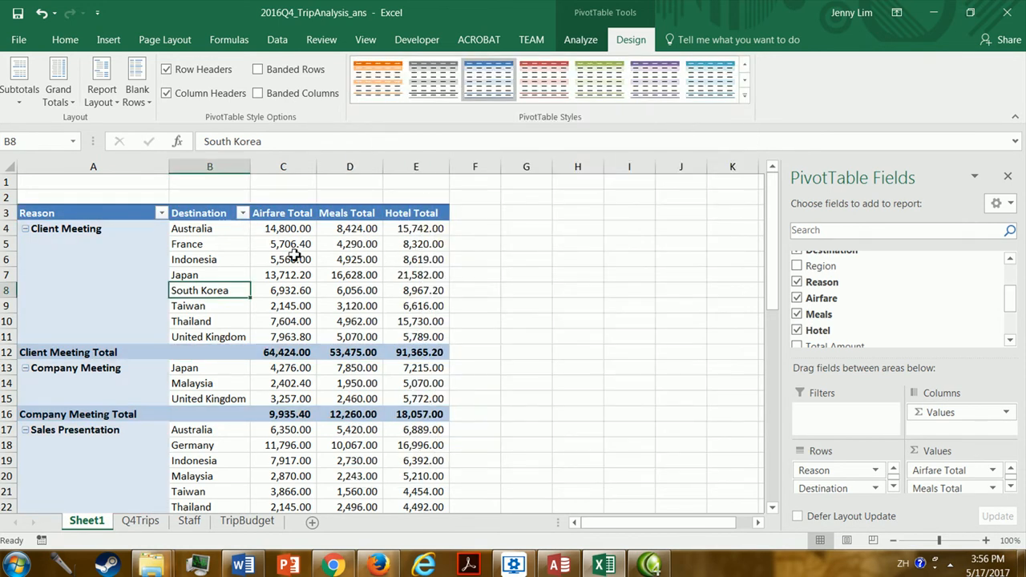
pyautogui.click(233, 259)
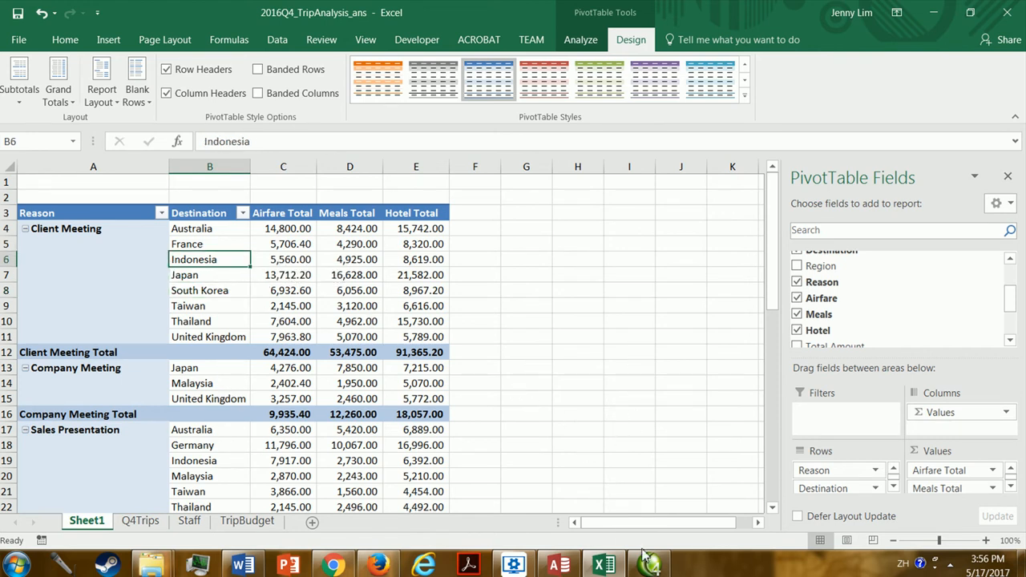
# Look up the name of the first required report in the Word assignment document and return to the Excel workbook.
pyautogui.click(243, 565)
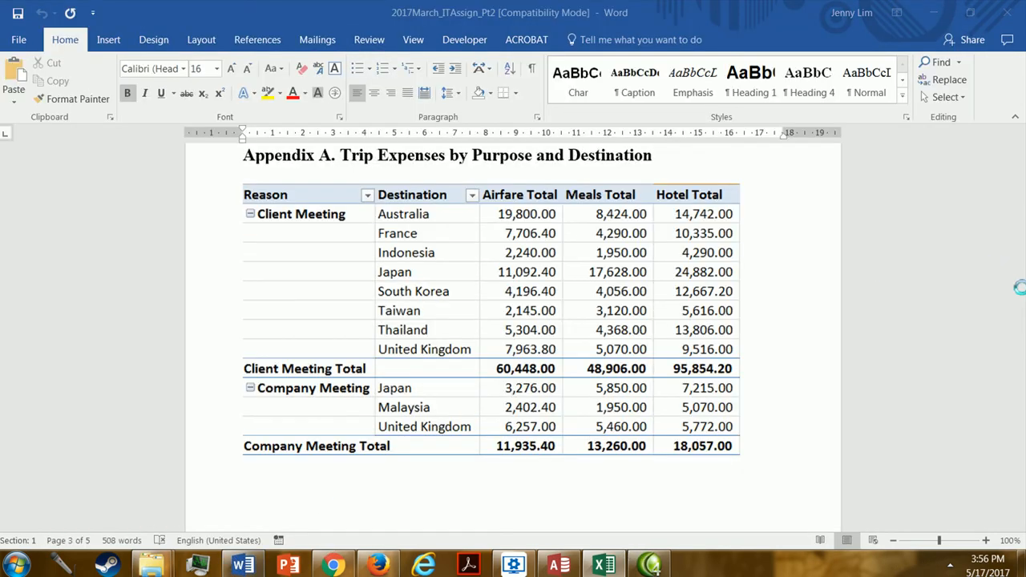
pyautogui.moveTo(1023, 336); pyautogui.dragTo(1019, 178)
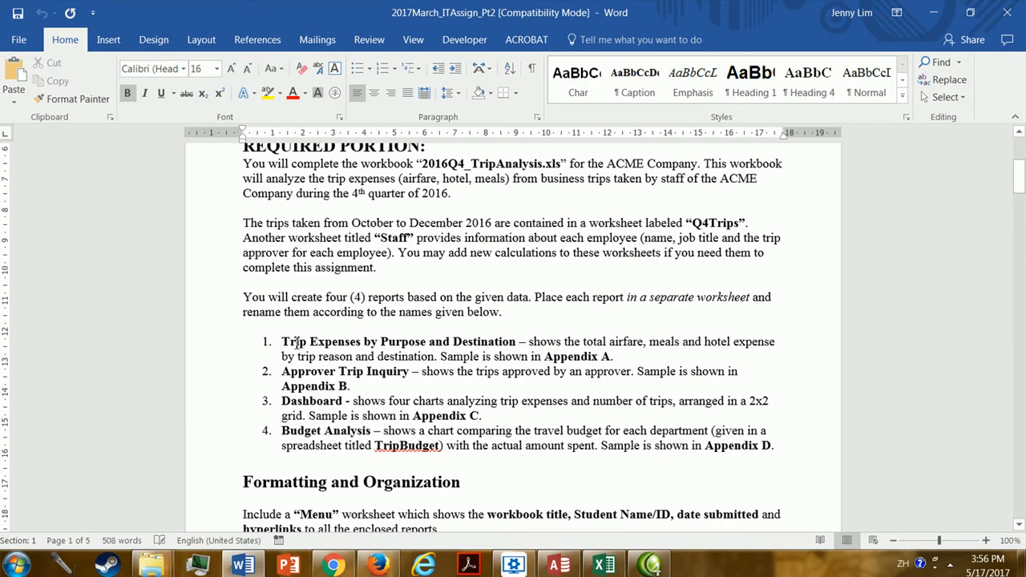
pyautogui.moveTo(285, 343); pyautogui.dragTo(517, 341)
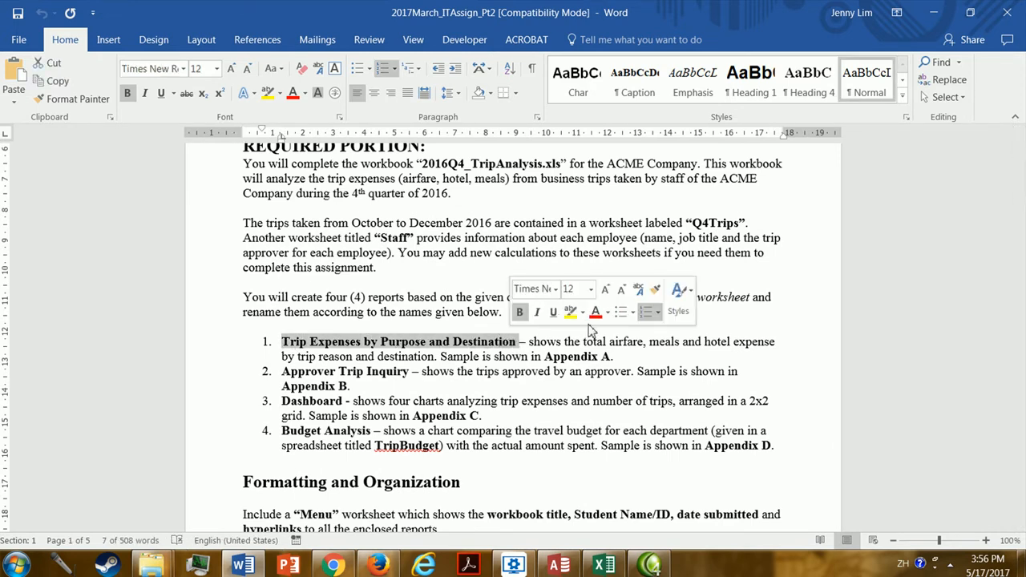
pyautogui.click(606, 566)
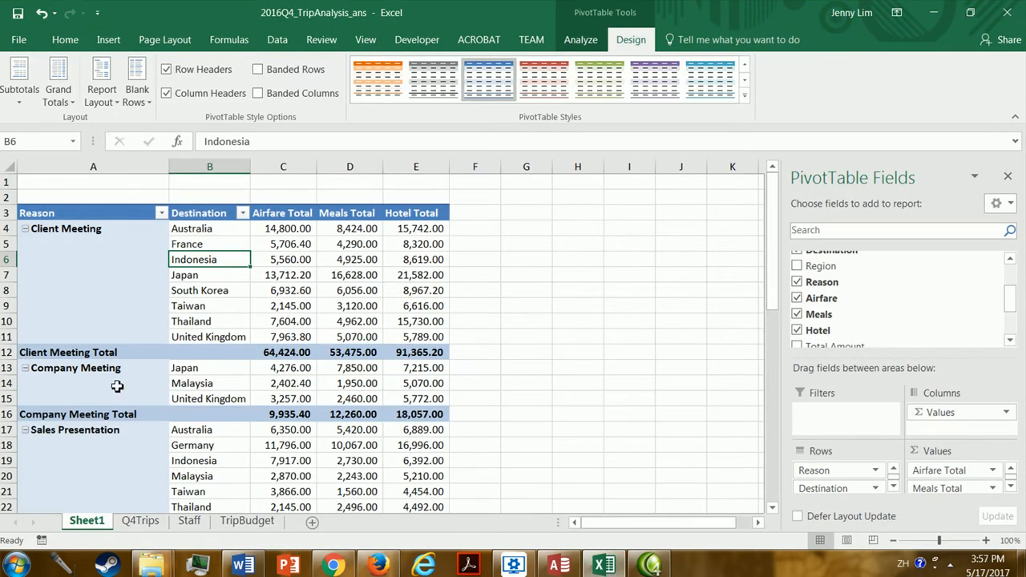
# Rename the Sheet1 worksheet as Expenses by Purpose and Dest.
pyautogui.doubleClick(87, 521)
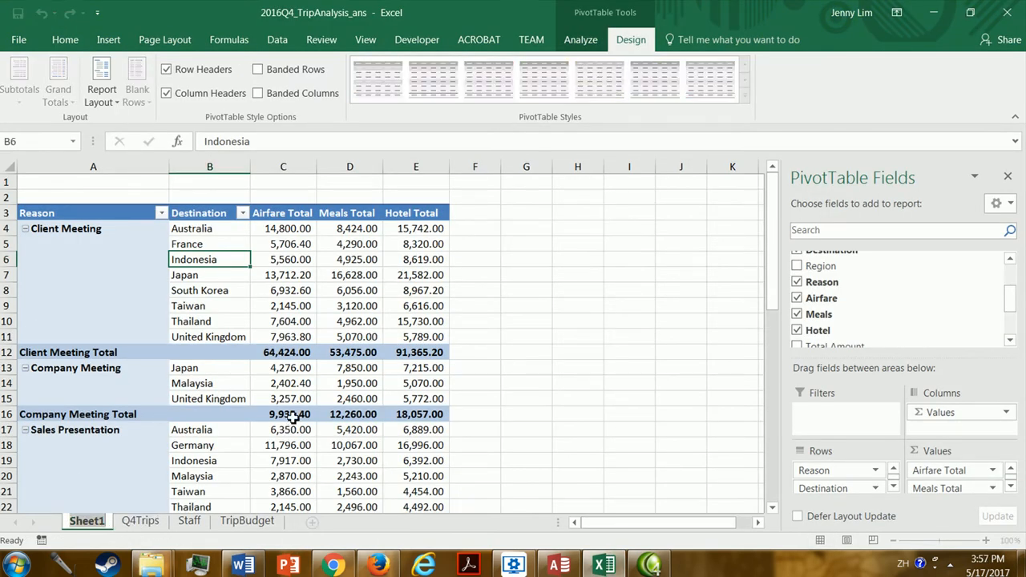
pyautogui.write('Trip Expe')
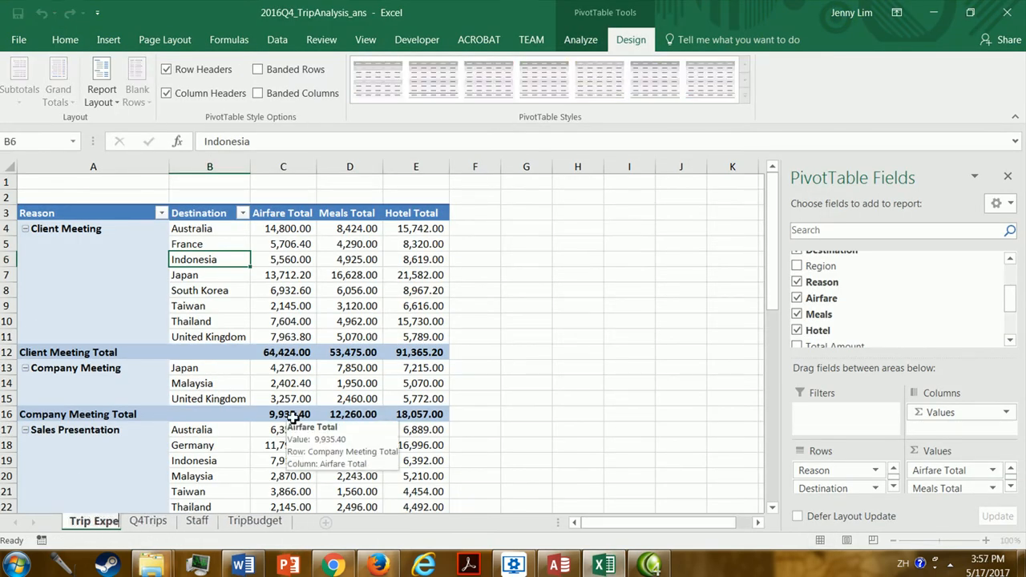
pyautogui.write('nses by Purpose and De')
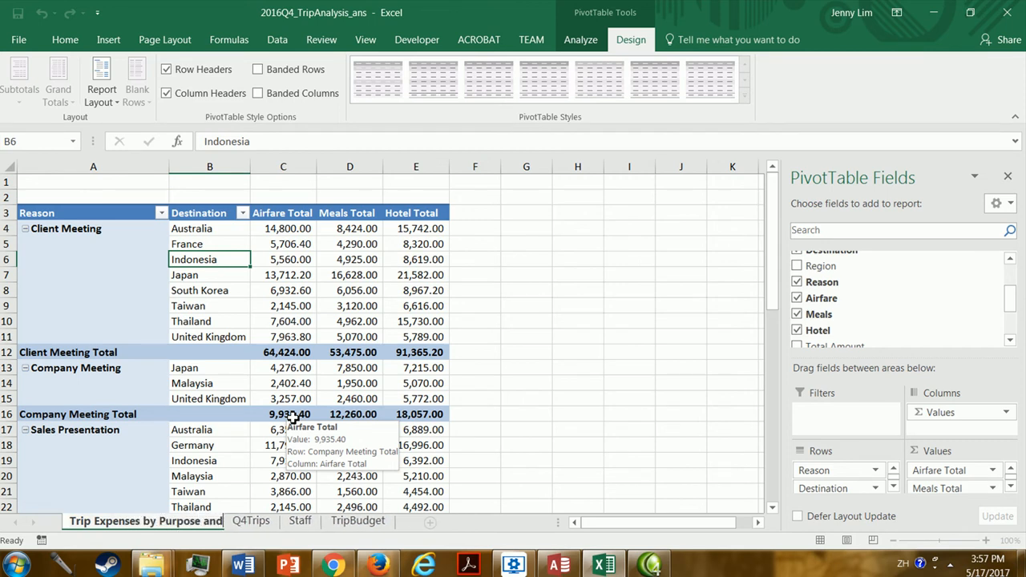
pyautogui.press('BackSpace')
pyautogui.press('BackSpace')
pyautogui.press('BackSpace')
pyautogui.press('BackSpace')
pyautogui.press('BackSpace')
pyautogui.press('BackSpace')
pyautogui.press('BackSpace')
pyautogui.press('BackSpace')
pyautogui.press('BackSpace')
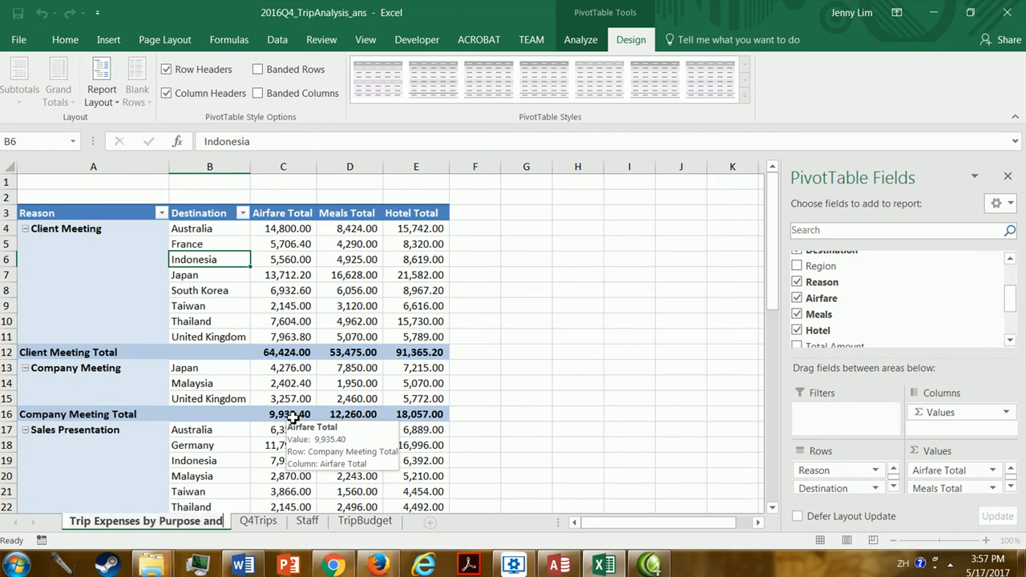
pyautogui.press('BackSpace')
pyautogui.press('BackSpace')
pyautogui.press('BackSpace')
pyautogui.press('BackSpace')
pyautogui.press('BackSpace')
pyautogui.press('BackSpace')
pyautogui.press('BackSpace')
pyautogui.press('BackSpace')
pyautogui.press('BackSpace')
pyautogui.press('BackSpace')
pyautogui.press('BackSpace')
pyautogui.press('BackSpace')
pyautogui.press('BackSpace')
pyautogui.press('BackSpace')
pyautogui.press('BackSpace')
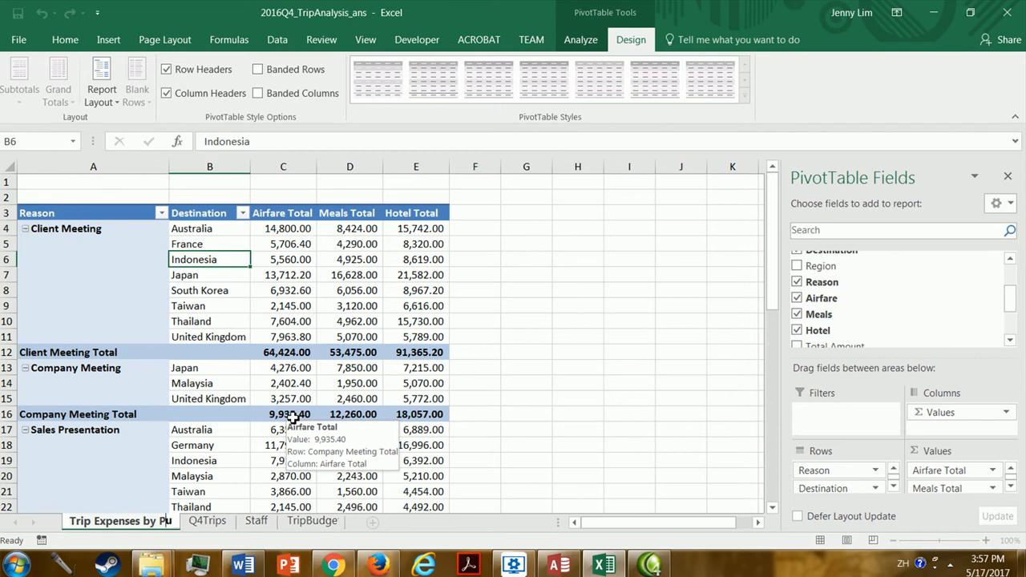
pyautogui.press('BackSpace')
pyautogui.press('BackSpace')
pyautogui.press('BackSpace')
pyautogui.press('BackSpace')
pyautogui.press('BackSpace')
pyautogui.press('BackSpace')
pyautogui.press('BackSpace')
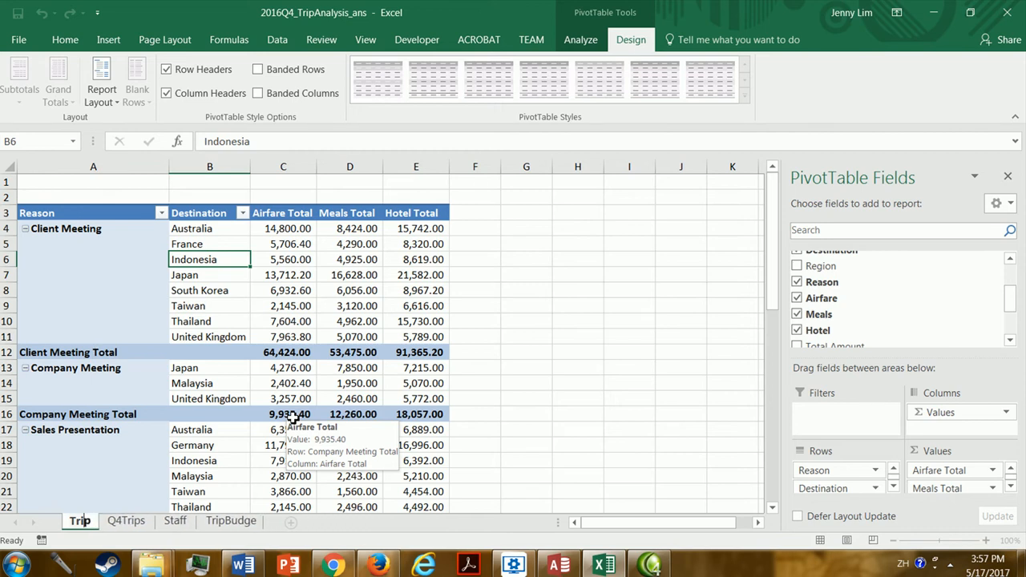
pyautogui.write('Expenses by')
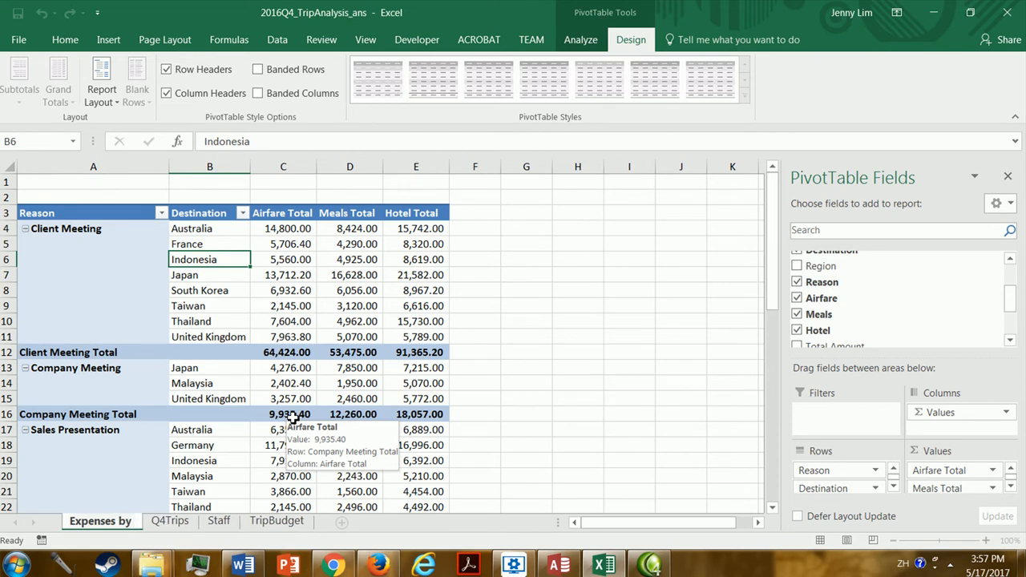
pyautogui.write(' Purpose and Destina')
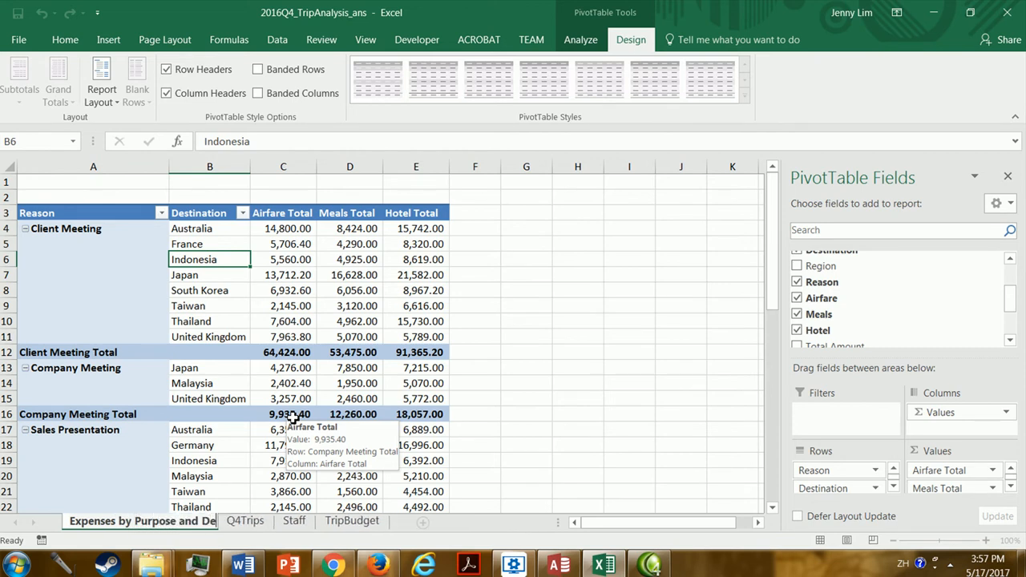
pyautogui.press('BackSpace')
pyautogui.press('BackSpace')
pyautogui.press('BackSpace')
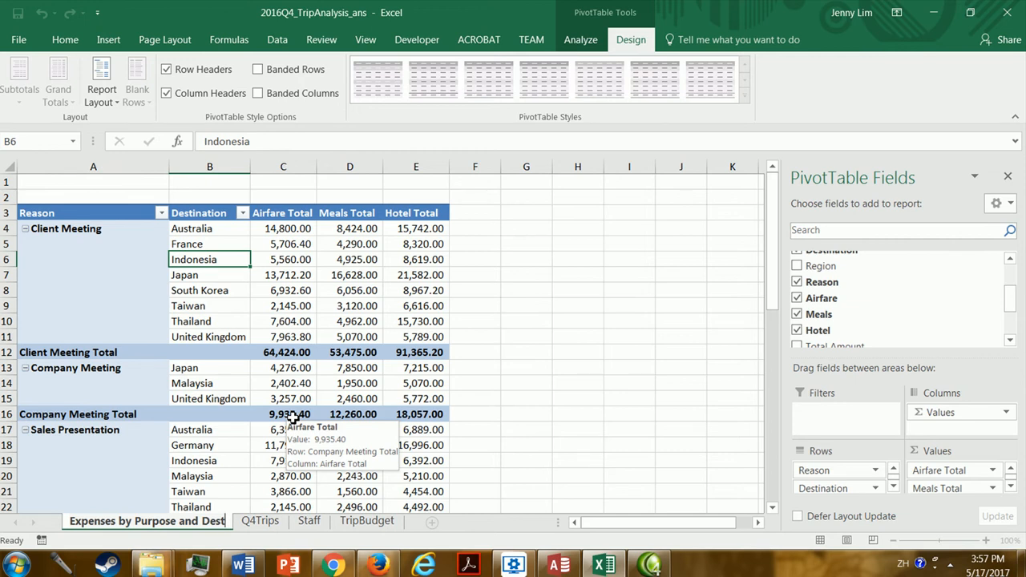
pyautogui.press('Return')
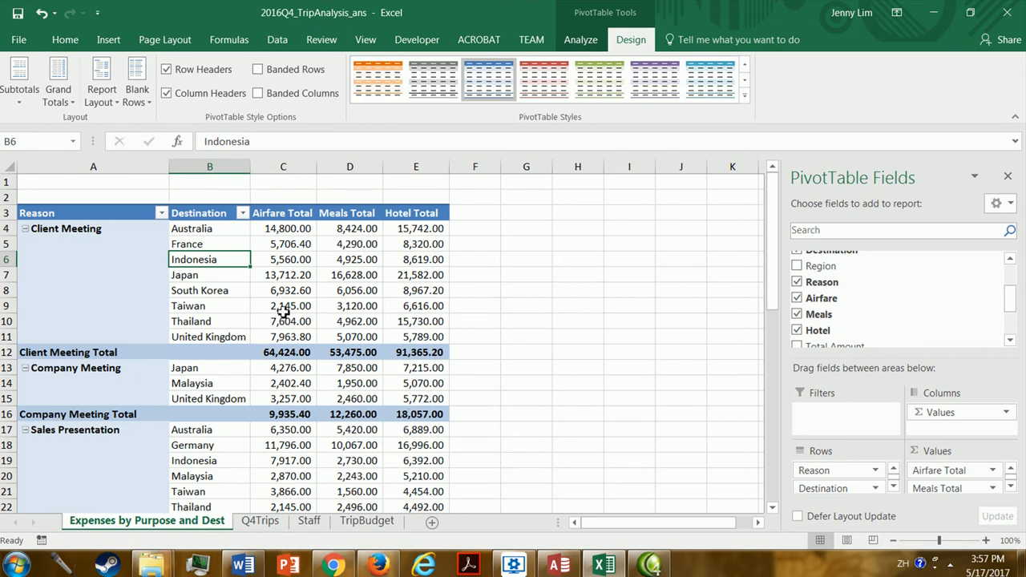
# Enter the company heading ACME Company in cell A1.
pyautogui.click(32, 185)
pyautogui.click(46, 195)
pyautogui.click(41, 182)
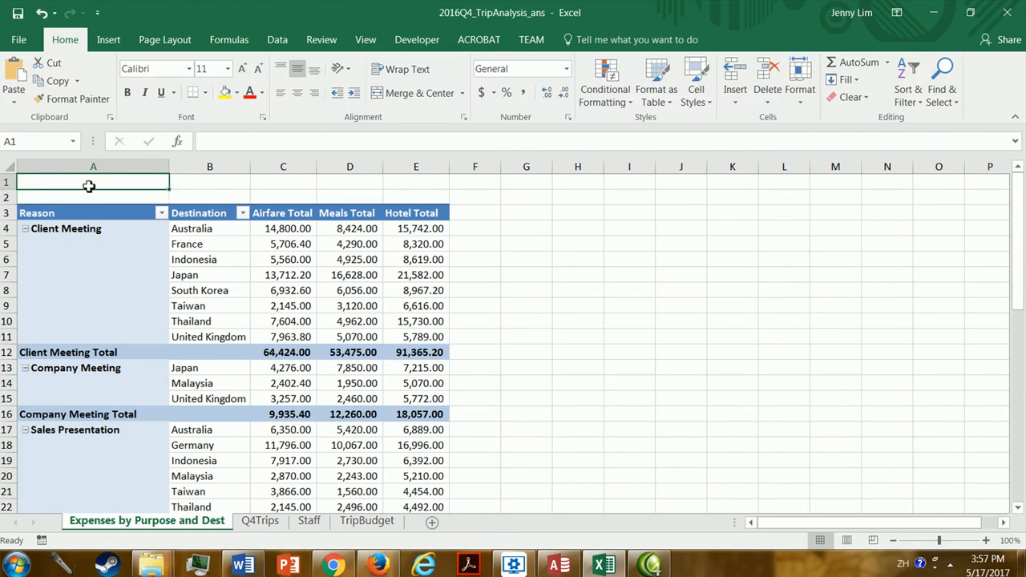
pyautogui.write('ACME Comp')
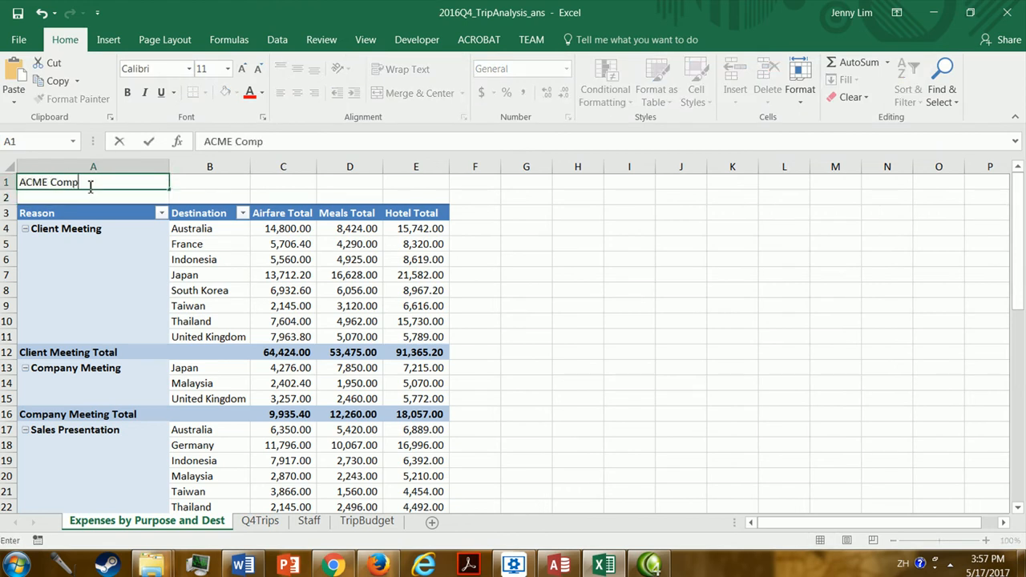
pyautogui.write('any')
pyautogui.press('Return')
# Enter the report title Trip Expenses by Purpose and Destination in cell A2, correcting its spelling.
pyautogui.write('T')
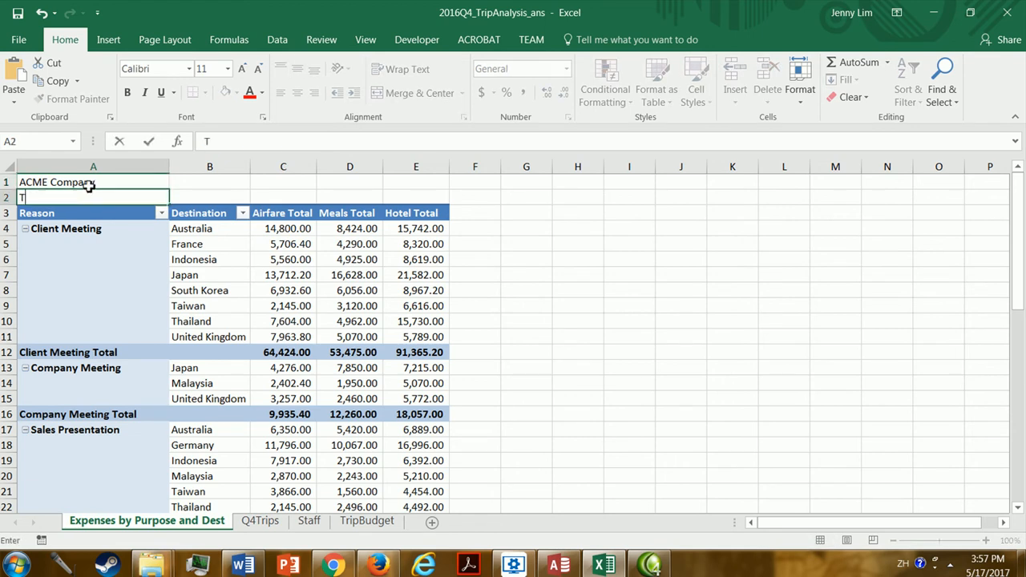
pyautogui.write('rio[Expen')
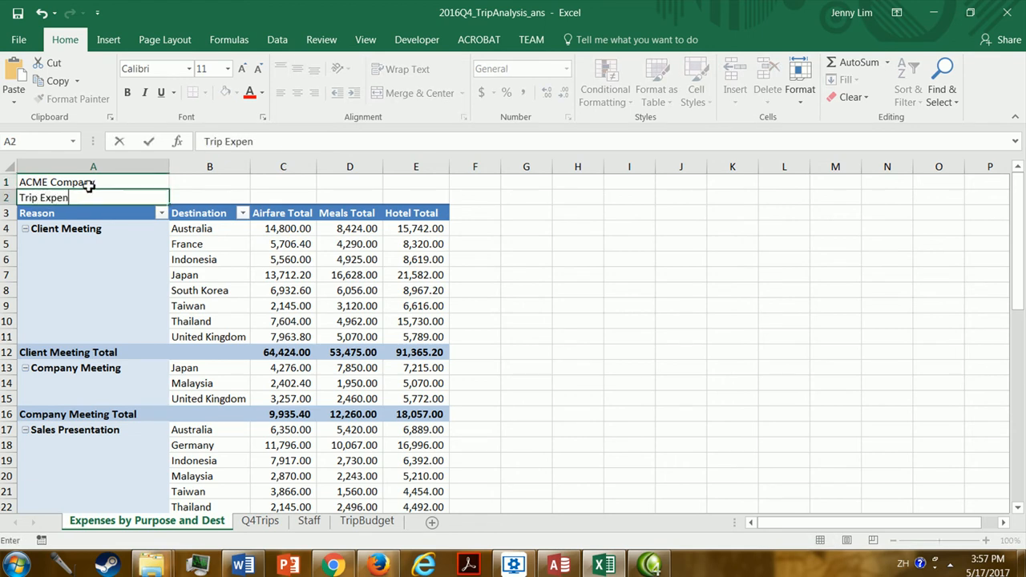
pyautogui.write('ses by Purpose and Destinaton')
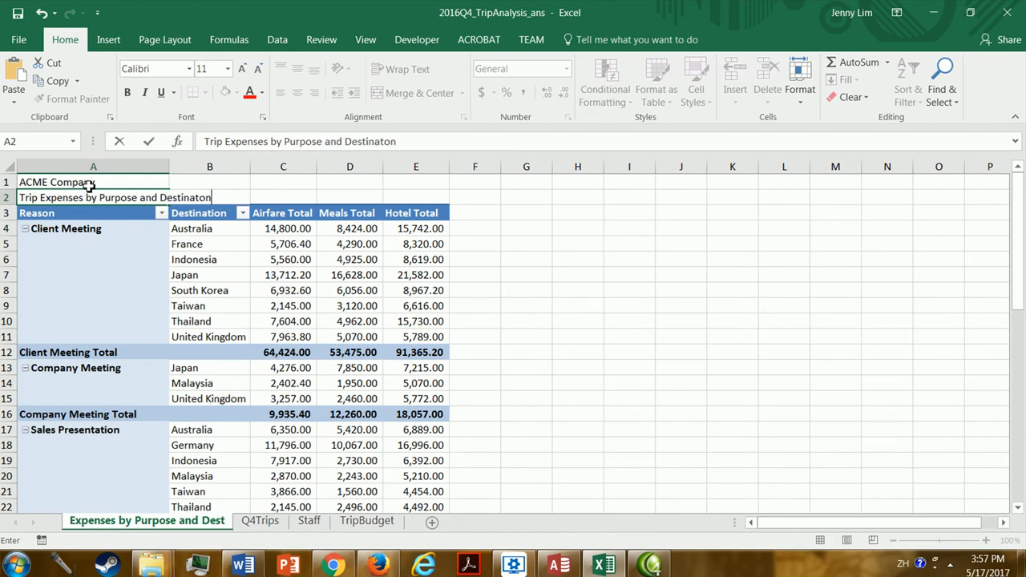
pyautogui.press('Return')
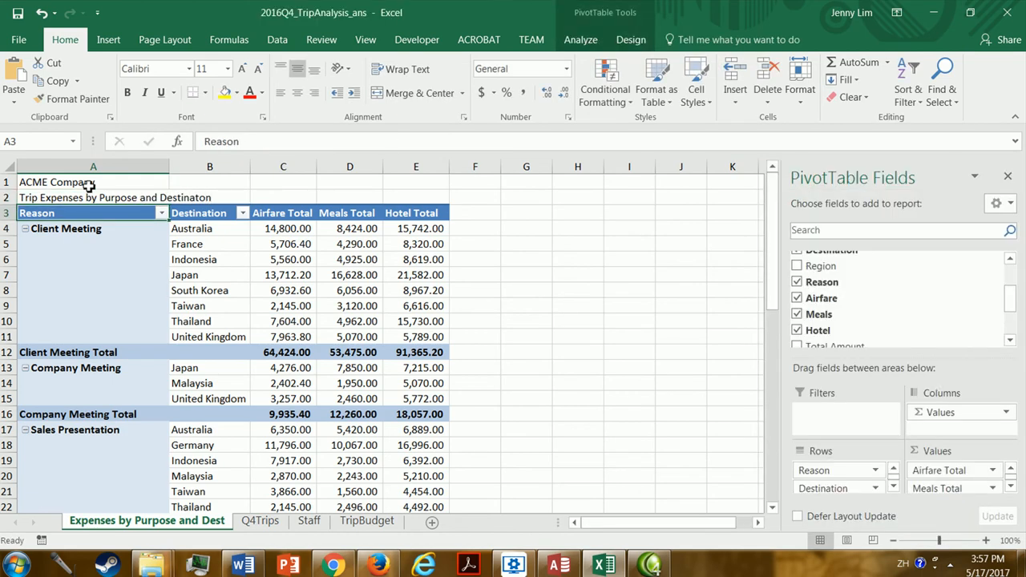
pyautogui.press('Up')
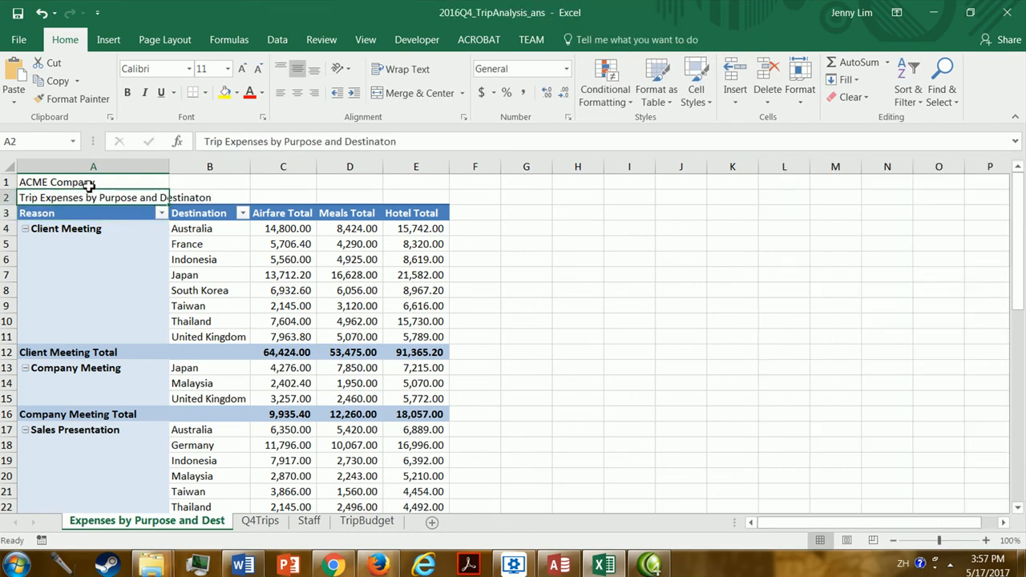
pyautogui.click(387, 142)
pyautogui.write('i')
pyautogui.press('Return')
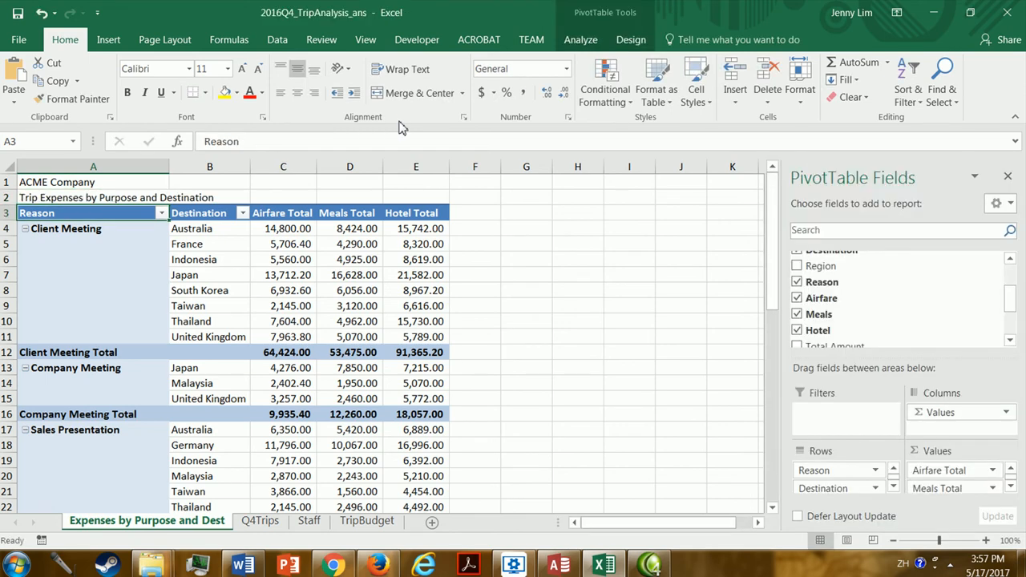
# Insert a row above the report title and move the title back up to cell A2, leaving row 3 empty.
pyautogui.click(10, 198)
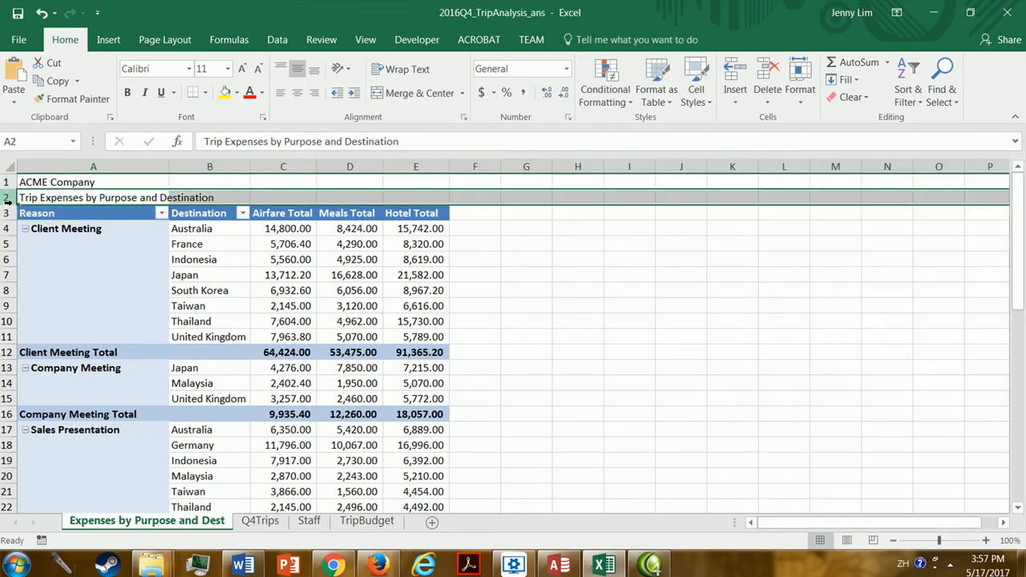
pyautogui.rightClick(10, 199)
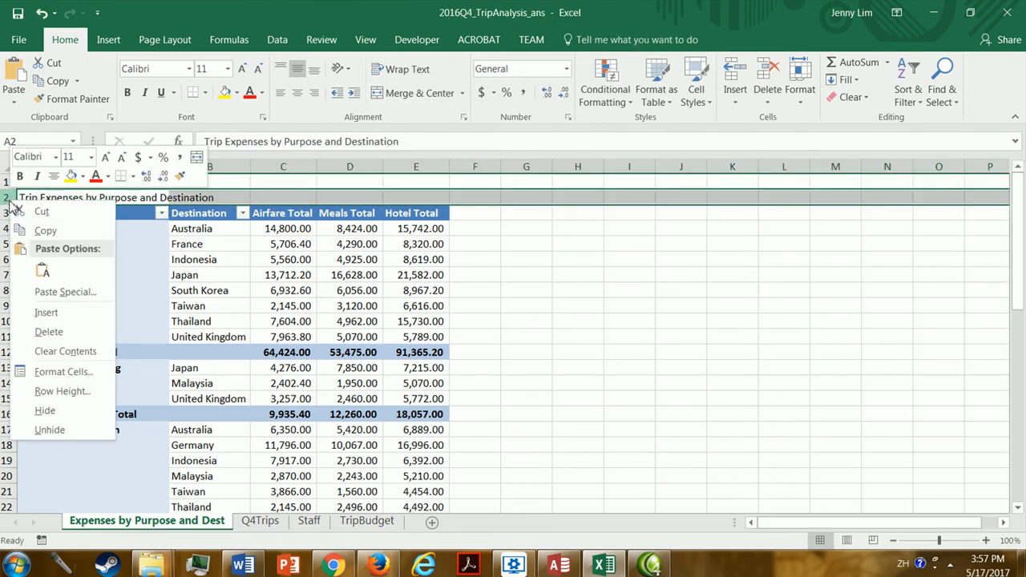
pyautogui.click(65, 312)
pyautogui.click(52, 214)
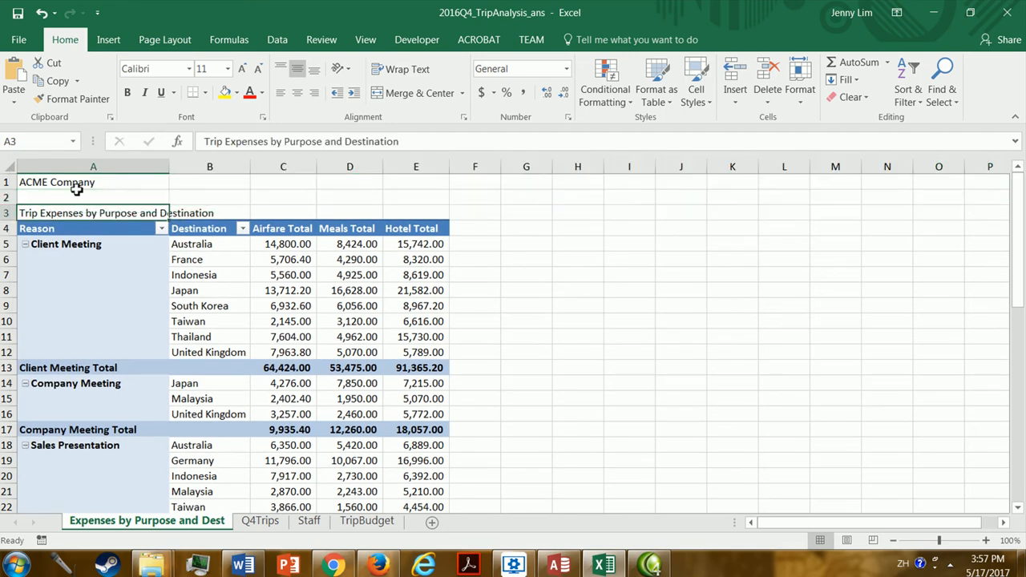
pyautogui.hotkey('ctrl', 'x')
pyautogui.click(77, 196)
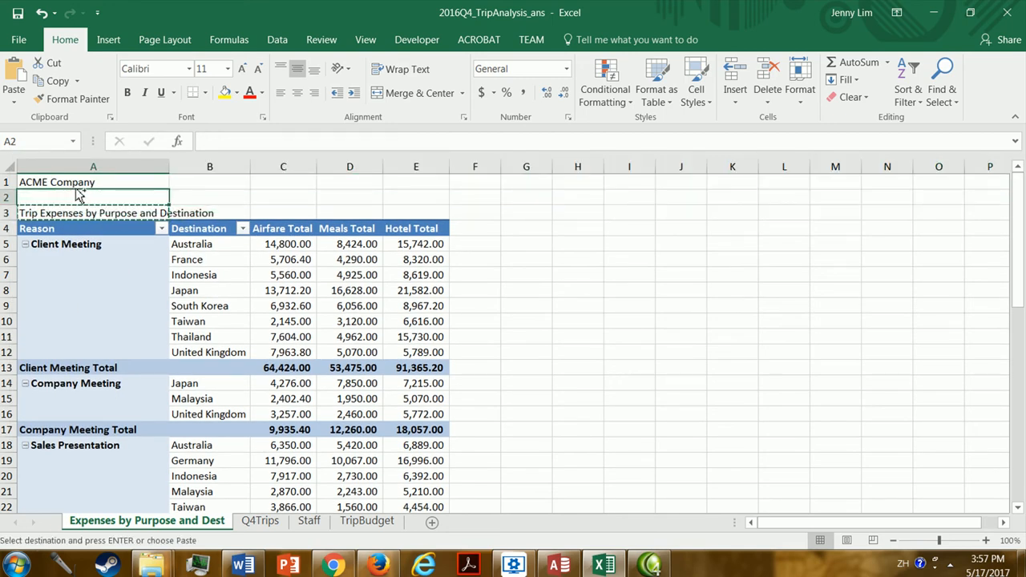
pyautogui.hotkey('ctrl', 'v')
pyautogui.press('Return')
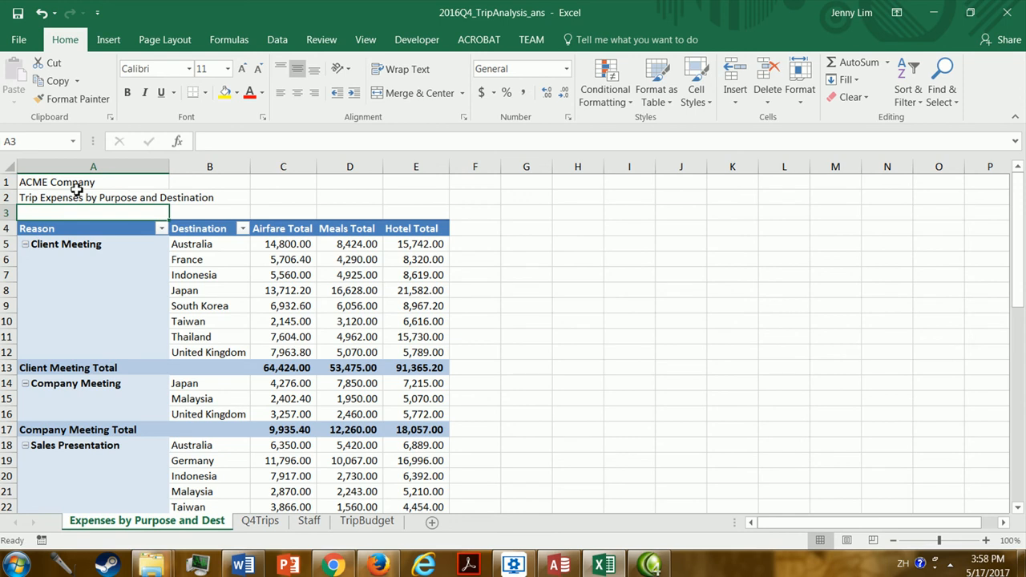
# Enter the period heading 4th Quarter 2016 in cell A3.
pyautogui.write('4th Quarter 2016')
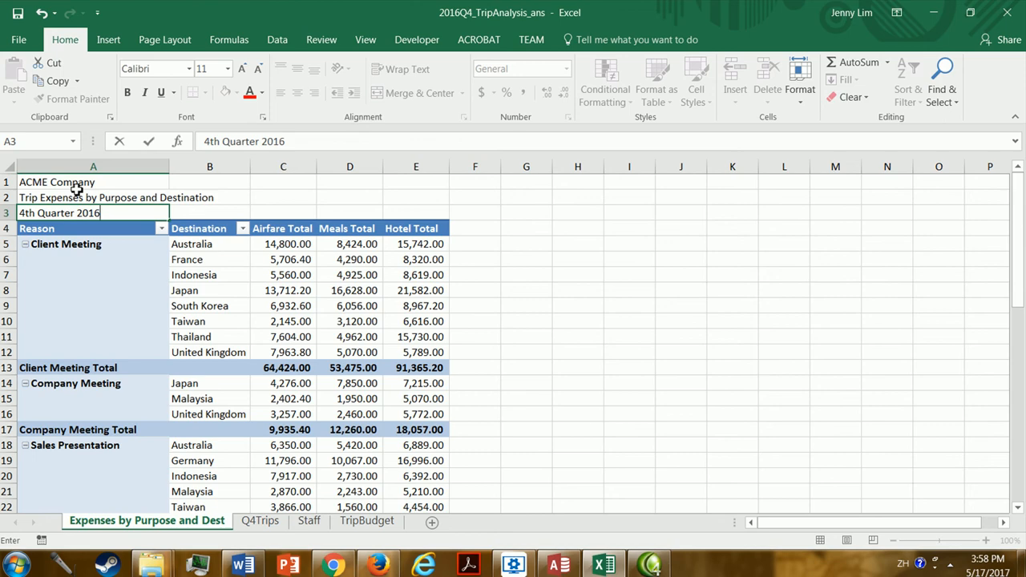
pyautogui.press('Return')
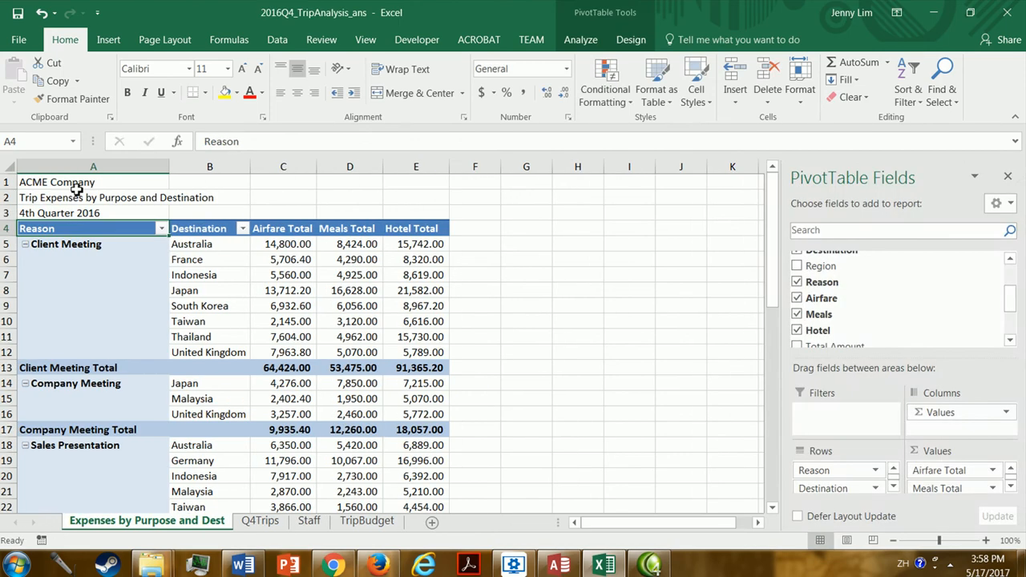
pyautogui.press('Up')
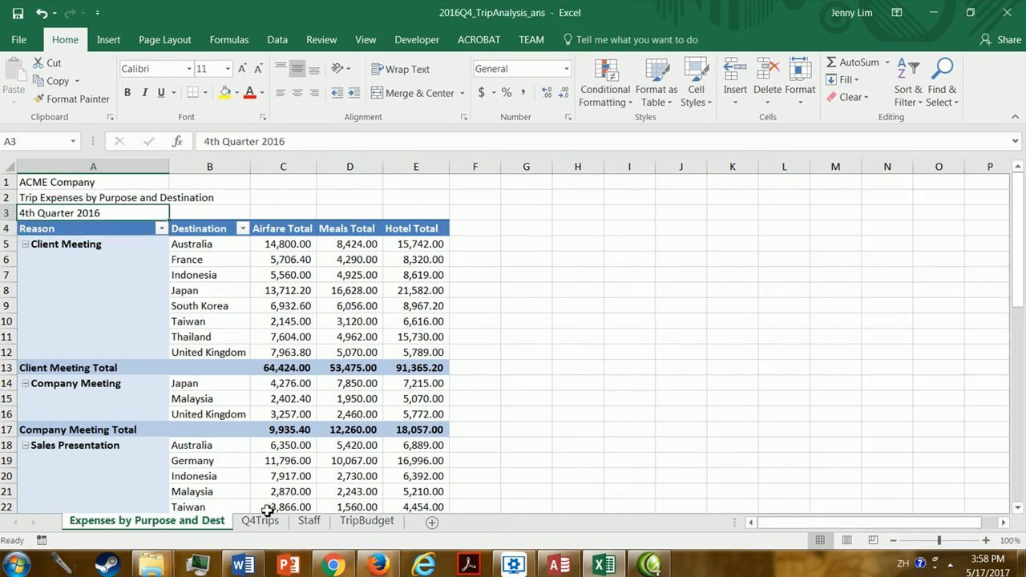
# Check the year of the first trip's start date on the Q4Trips sheet and return to the report sheet.
pyautogui.click(263, 518)
pyautogui.click(323, 223)
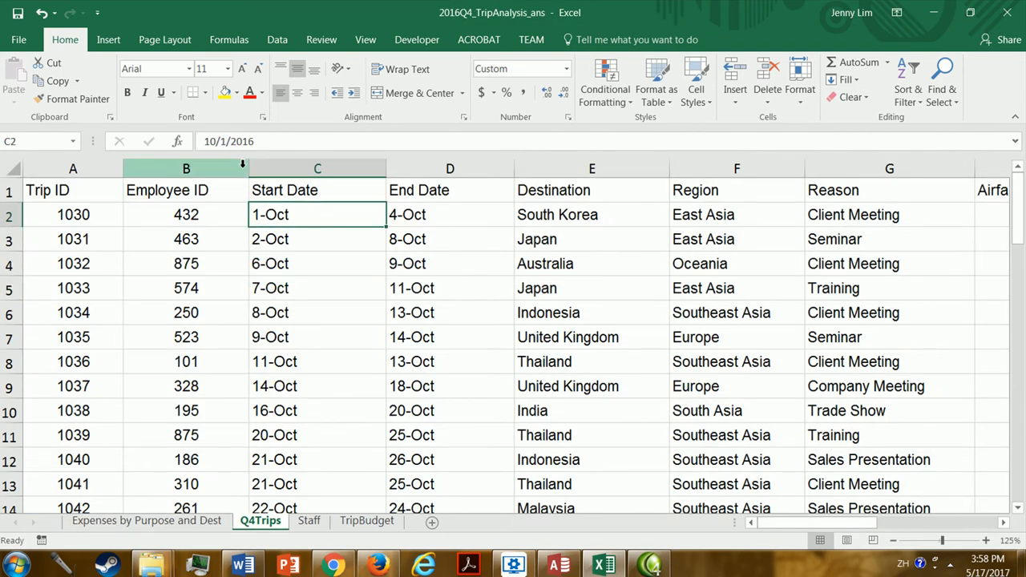
pyautogui.click(273, 142)
pyautogui.press('Return')
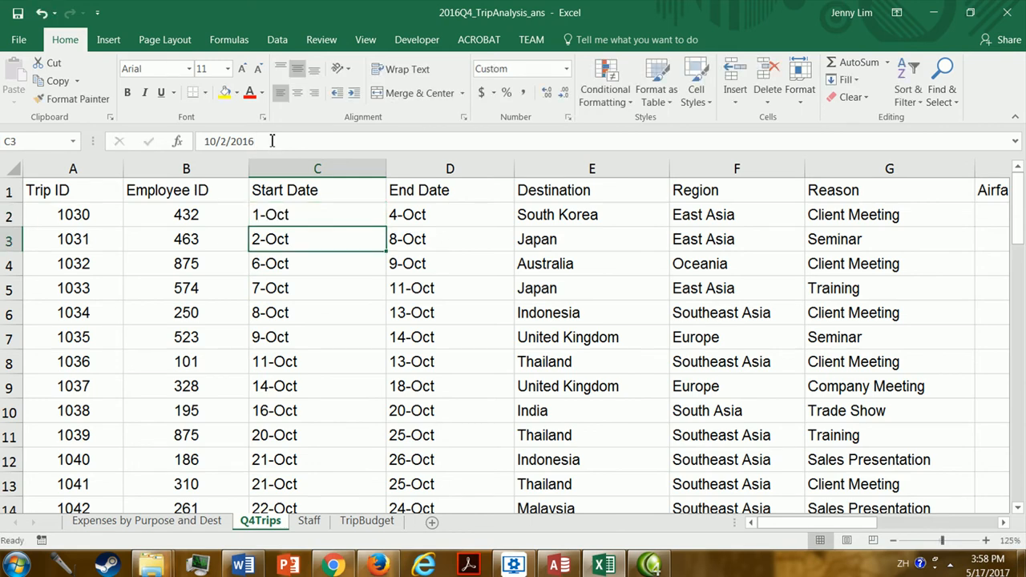
pyautogui.click(146, 521)
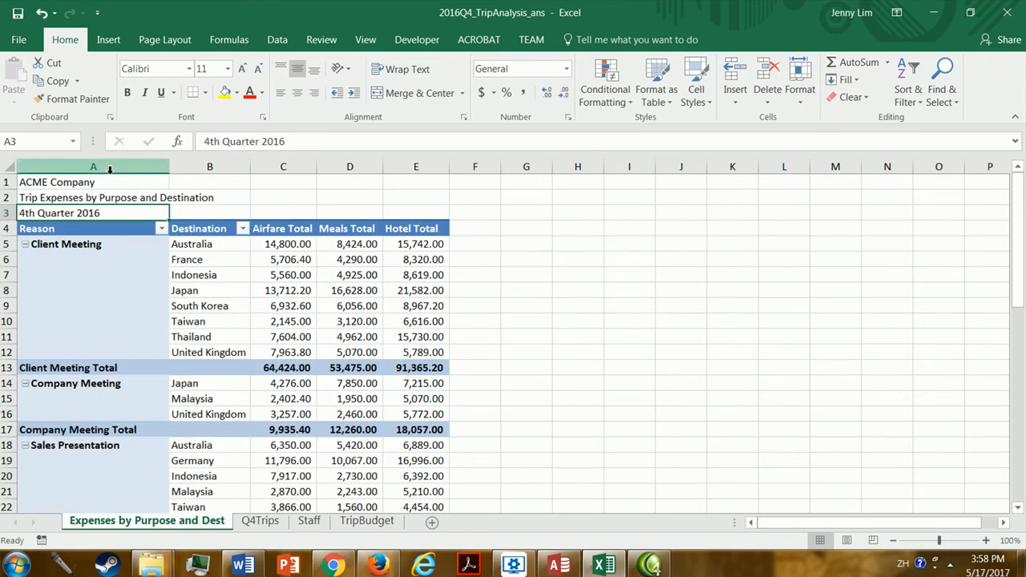
# Merge and center each of the three title rows separately across columns A to E.
pyautogui.click(88, 182)
pyautogui.moveTo(88, 182); pyautogui.dragTo(415, 181)
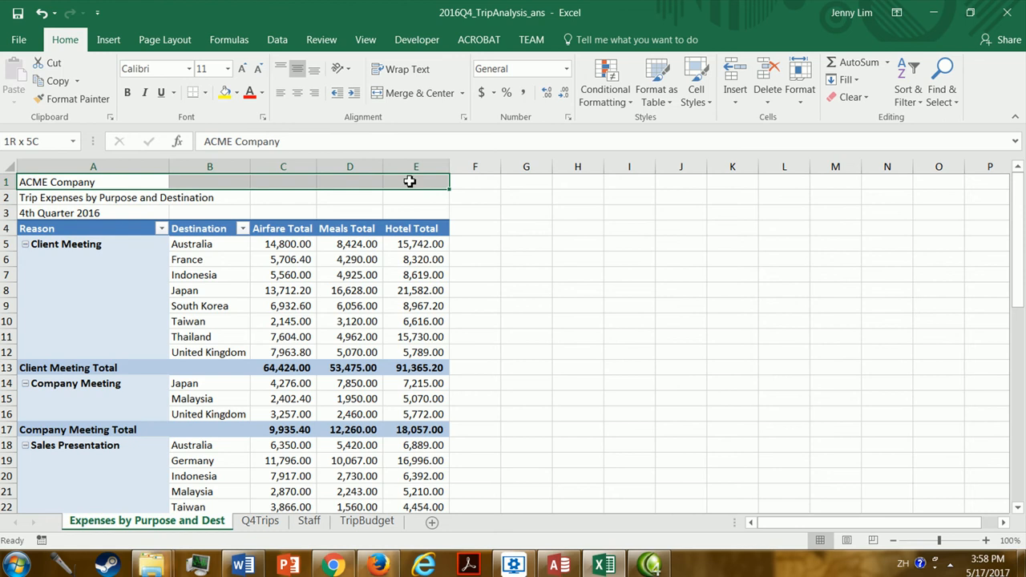
pyautogui.click(409, 93)
pyautogui.moveTo(70, 198); pyautogui.dragTo(405, 198)
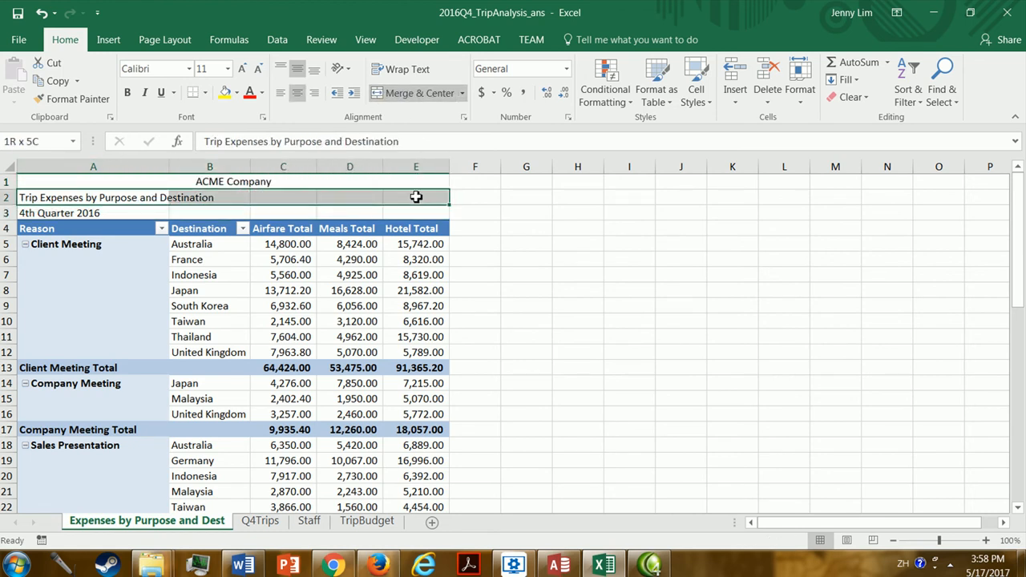
pyautogui.click(409, 93)
pyautogui.moveTo(128, 209); pyautogui.dragTo(416, 213)
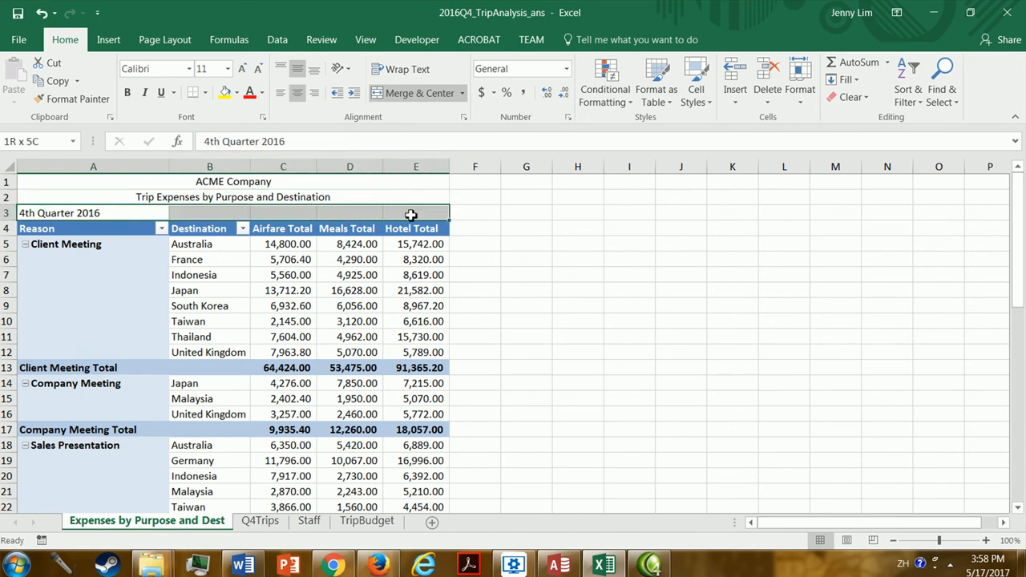
pyautogui.click(436, 94)
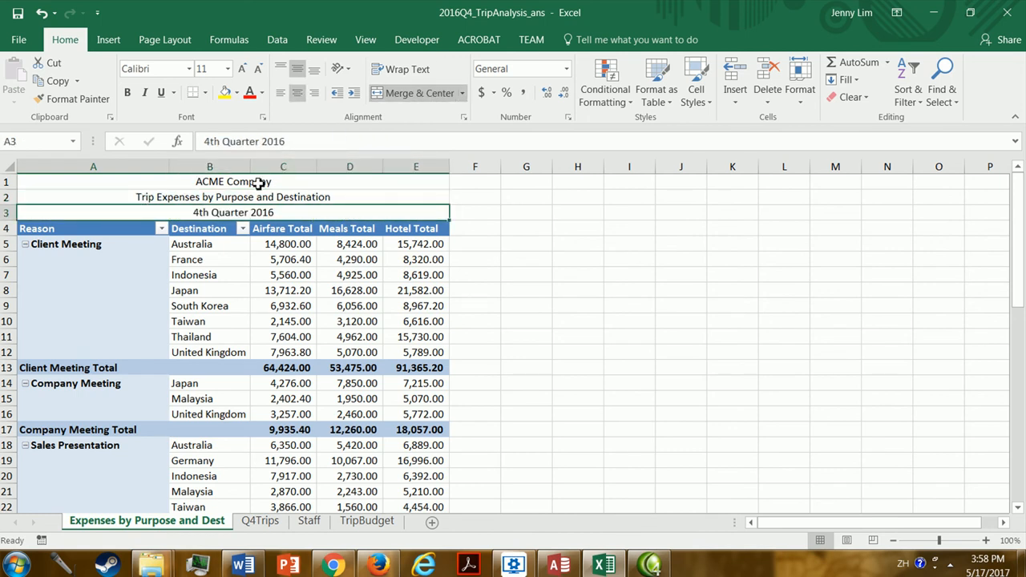
# Set the font size of the three title rows to 22.
pyautogui.moveTo(258, 182); pyautogui.dragTo(265, 211)
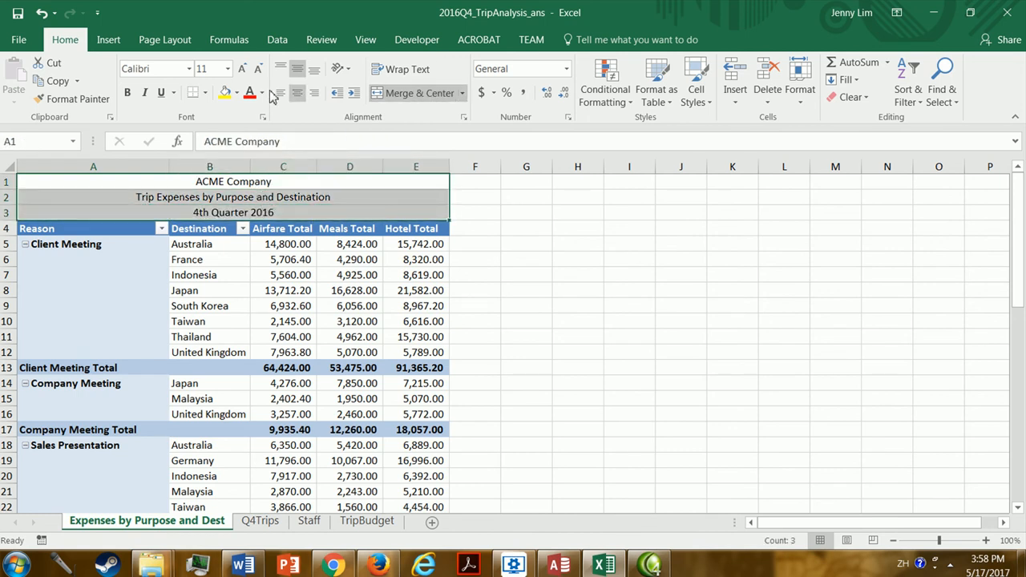
pyautogui.click(227, 71)
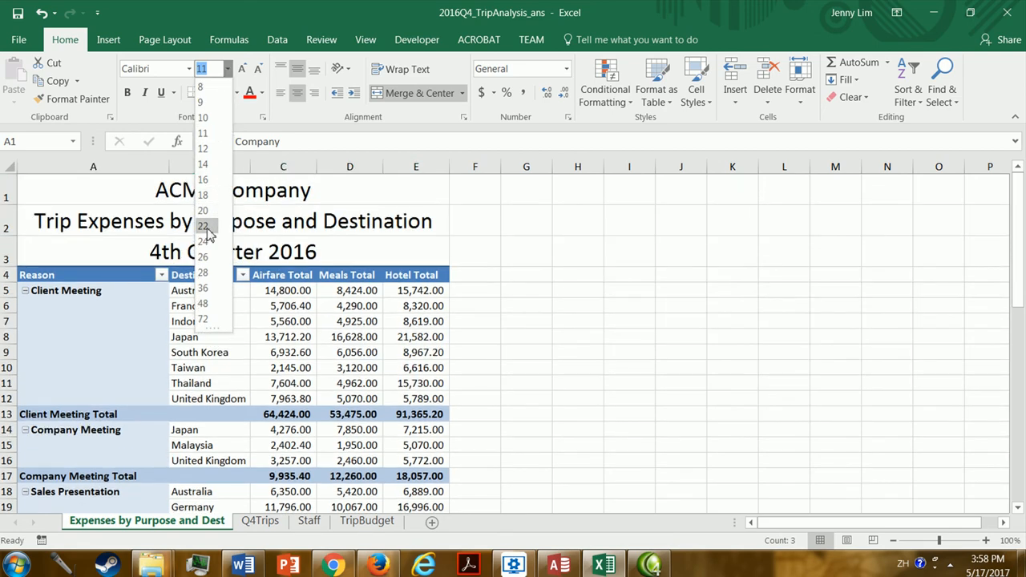
pyautogui.click(204, 227)
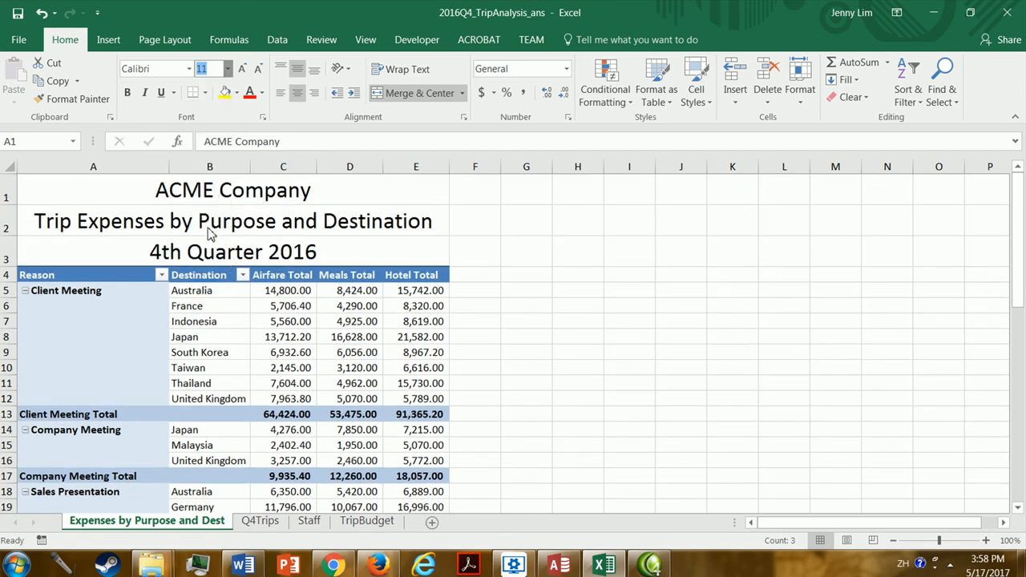
pyautogui.click(225, 182)
# Fill the three title rows with the lightest shade of the dark blue theme color.
pyautogui.click(110, 273)
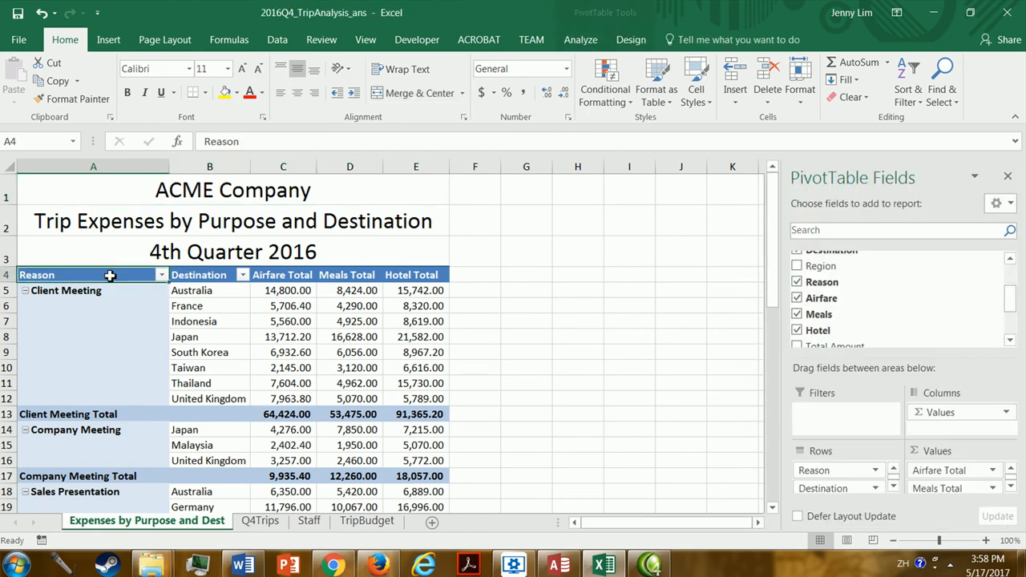
pyautogui.moveTo(230, 200); pyautogui.dragTo(236, 247)
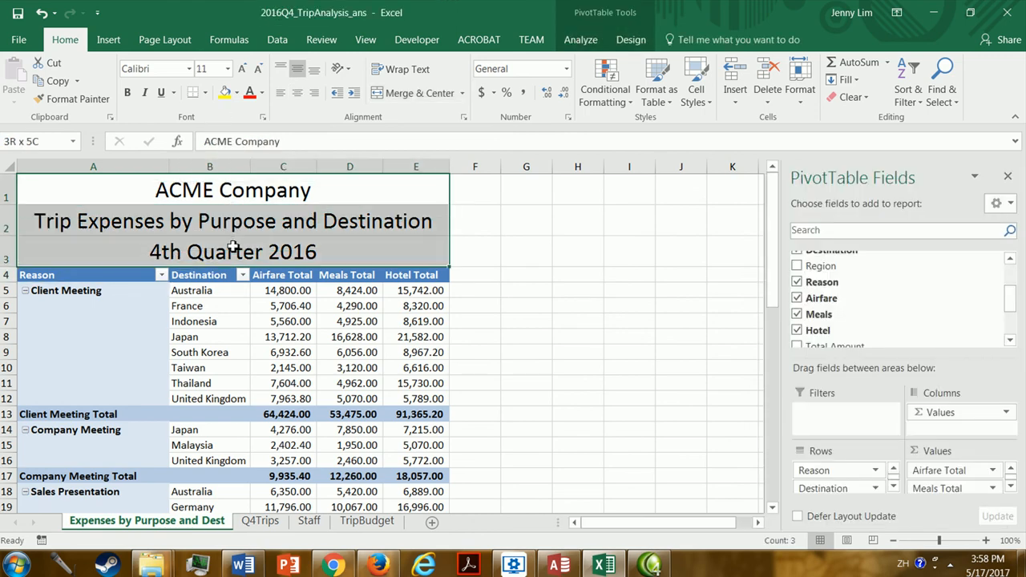
pyautogui.click(236, 94)
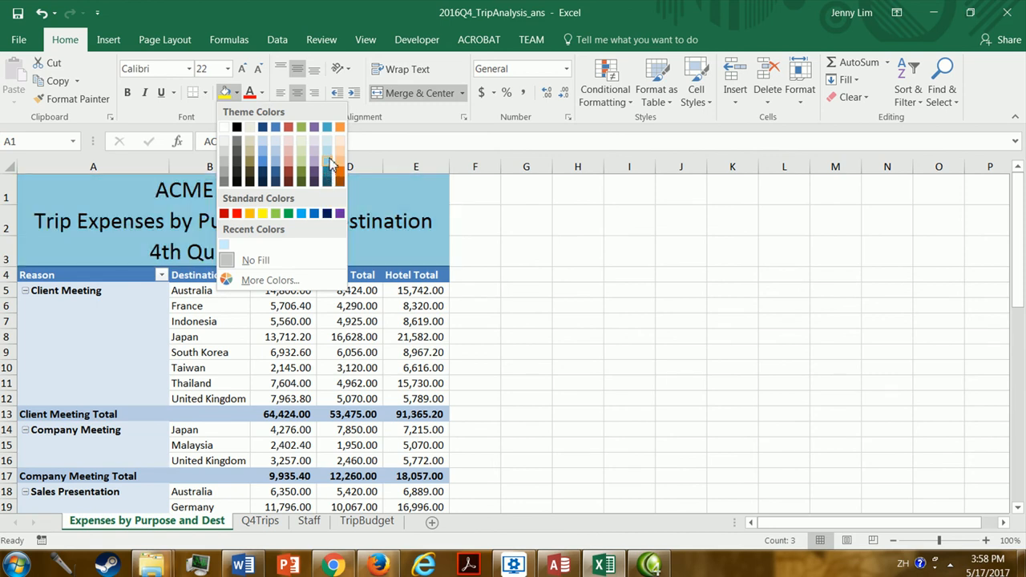
pyautogui.click(266, 148)
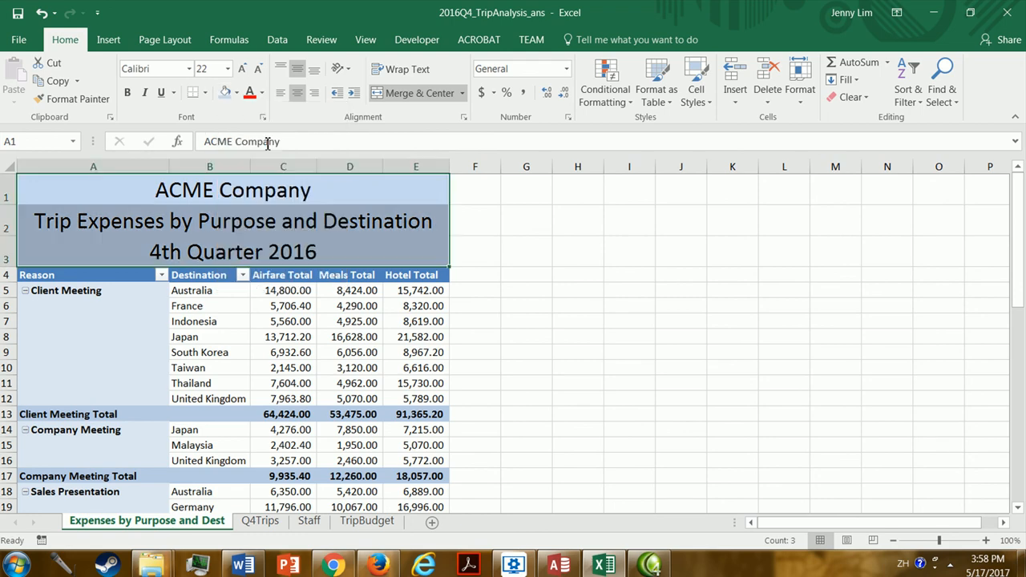
pyautogui.click(367, 217)
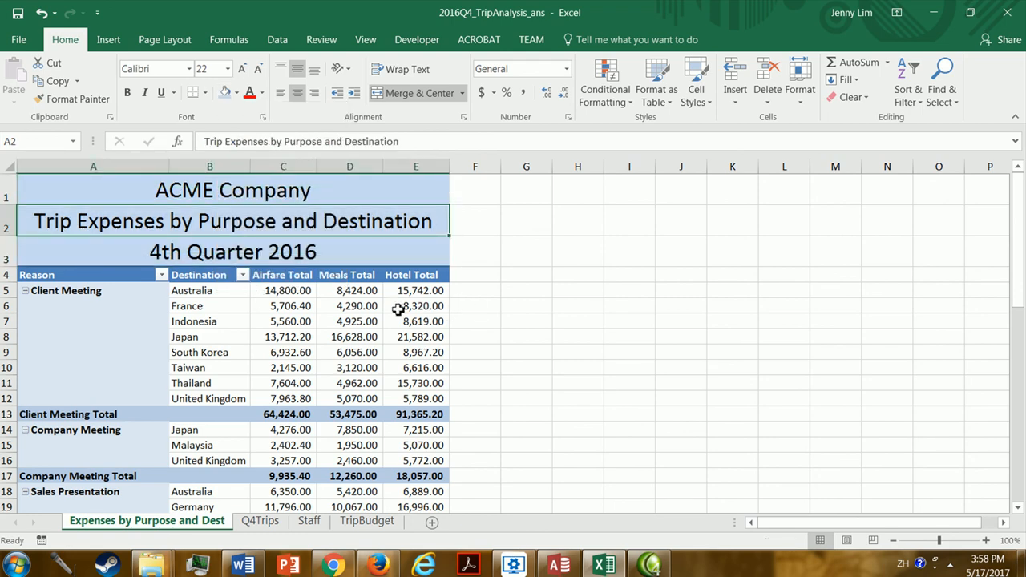
# Make the text of the three title rows in A1 to A3 bold.
pyautogui.moveTo(1022, 263)
pyautogui.mouseDown()
pyautogui.moveTo(1022, 417)
pyautogui.moveTo(1022, 254)
pyautogui.mouseUp()
pyautogui.moveTo(234, 200); pyautogui.dragTo(258, 262)
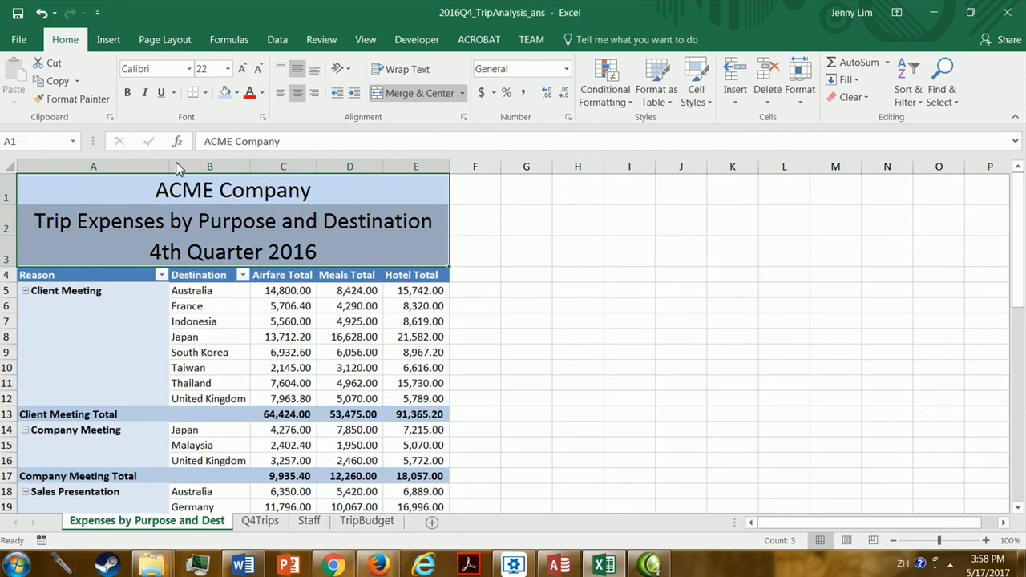
pyautogui.click(127, 92)
pyautogui.click(409, 224)
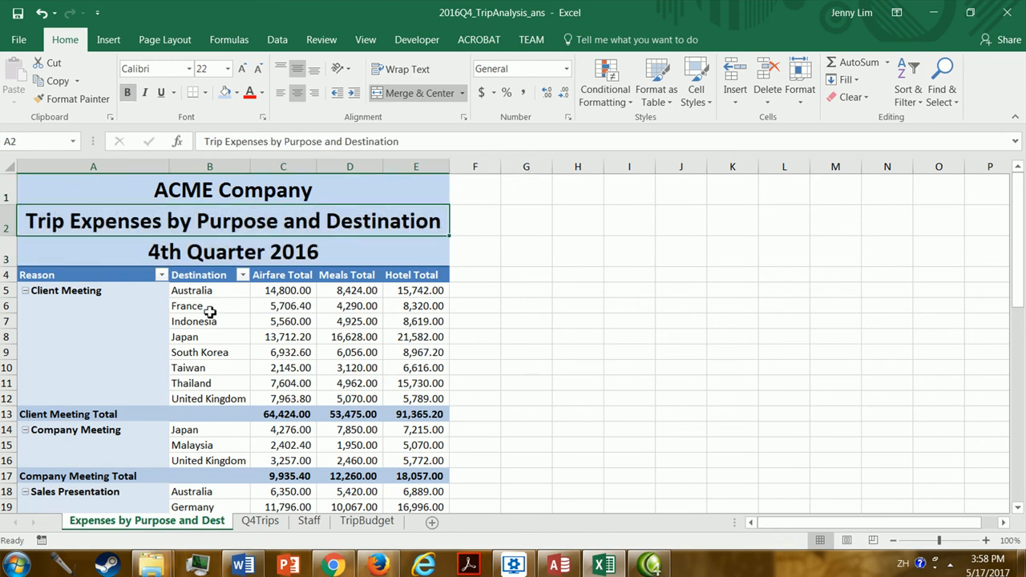
pyautogui.click(255, 197)
pyautogui.click(261, 223)
pyautogui.click(265, 255)
pyautogui.click(270, 189)
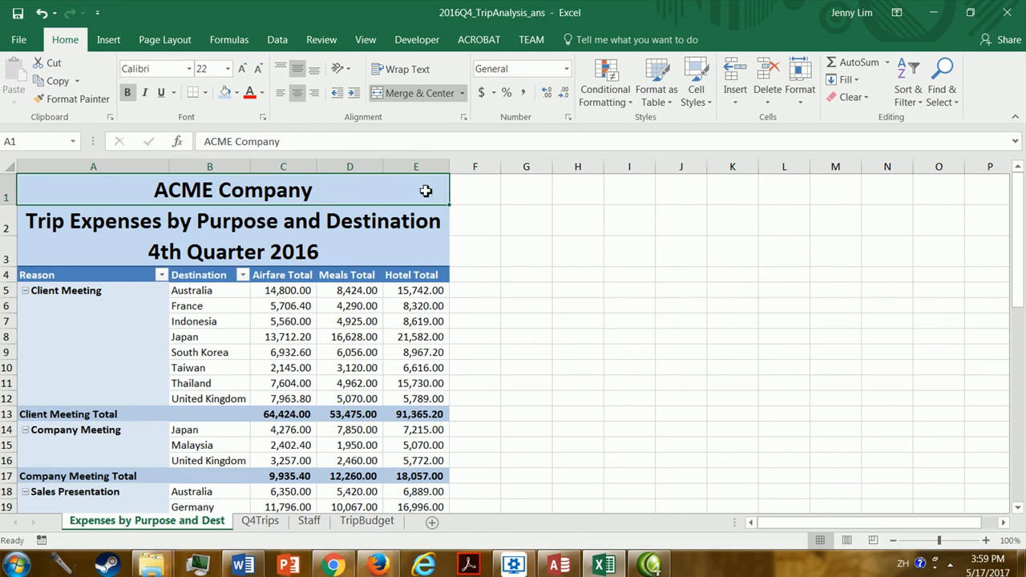